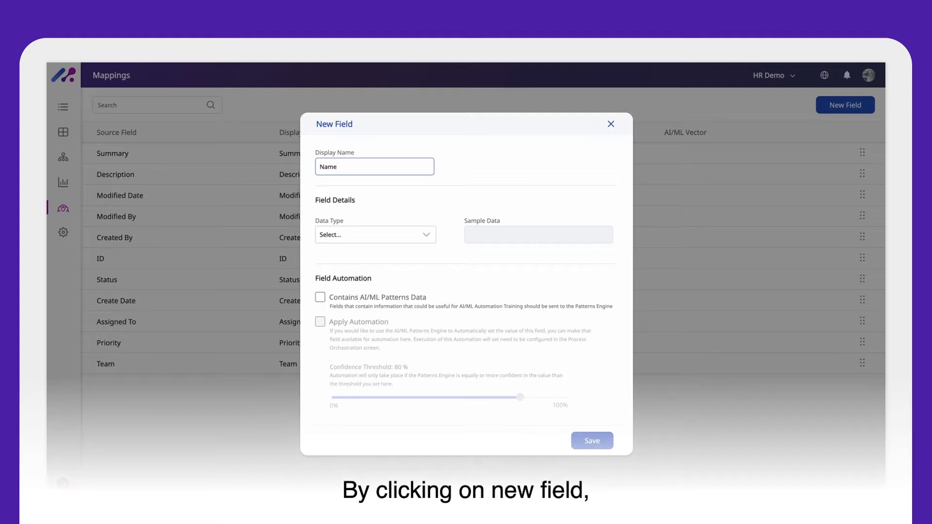
# Set the new Name field's data type to Text and save the field
pyautogui.click(424, 237)
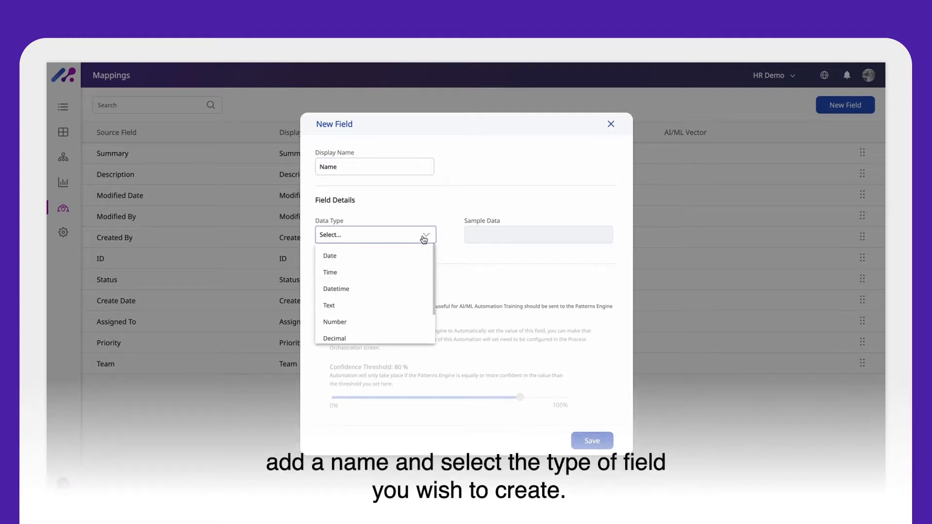
pyautogui.click(395, 305)
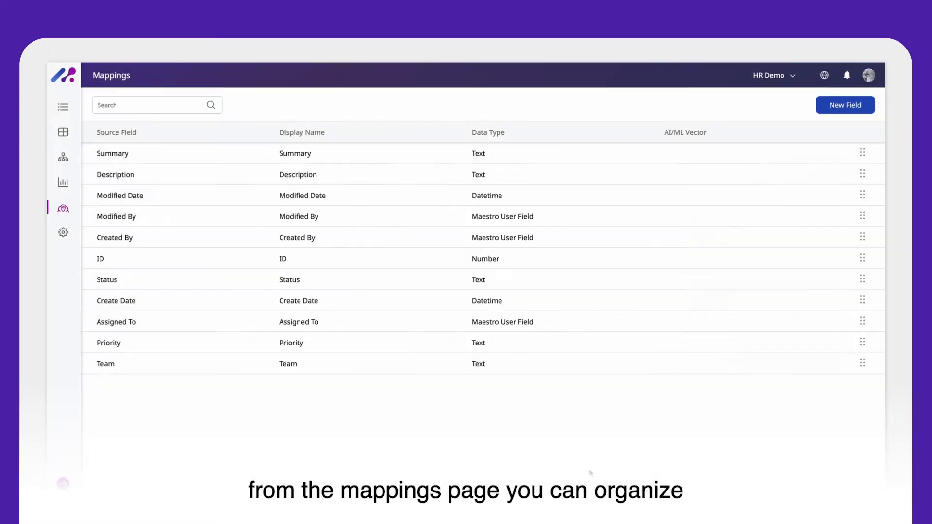
pyautogui.click(590, 468)
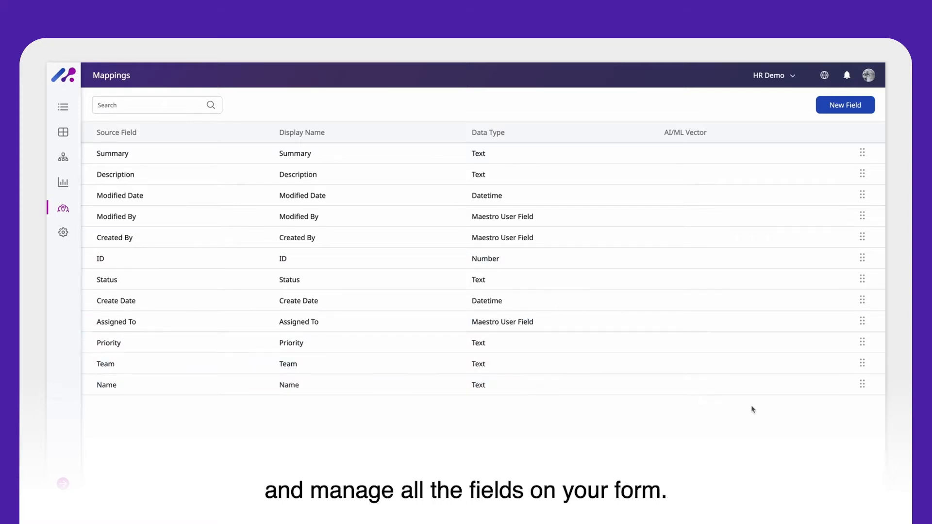
# Move the Name field to the first row of the field list and begin a new field named Last Name
pyautogui.moveTo(863, 385); pyautogui.dragTo(855, 159)
pyautogui.click(846, 105)
pyautogui.write('Last Name')
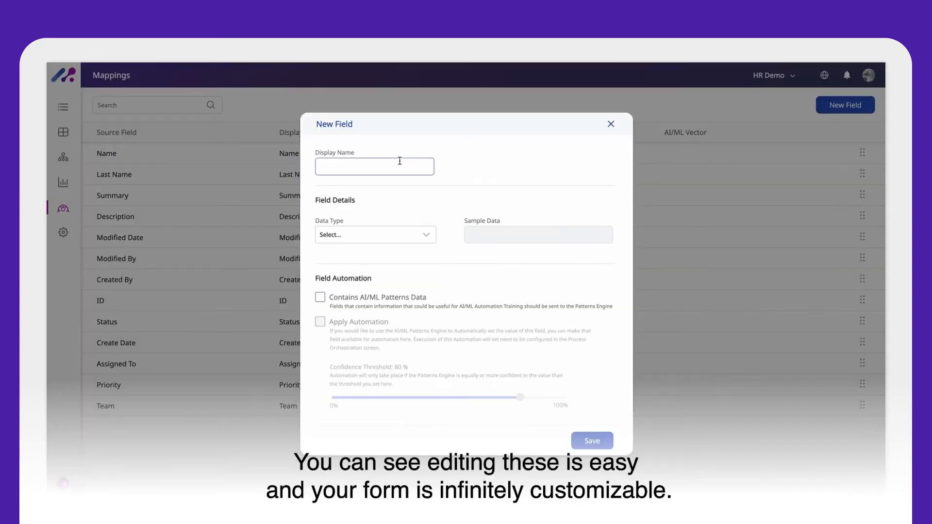
# Create an Expected Salary field with the Number data type and place it directly below Last Name in the list
pyautogui.write('Salary')
pyautogui.click(412, 235)
pyautogui.click(386, 322)
pyautogui.click(319, 147)
pyautogui.write('Expected')
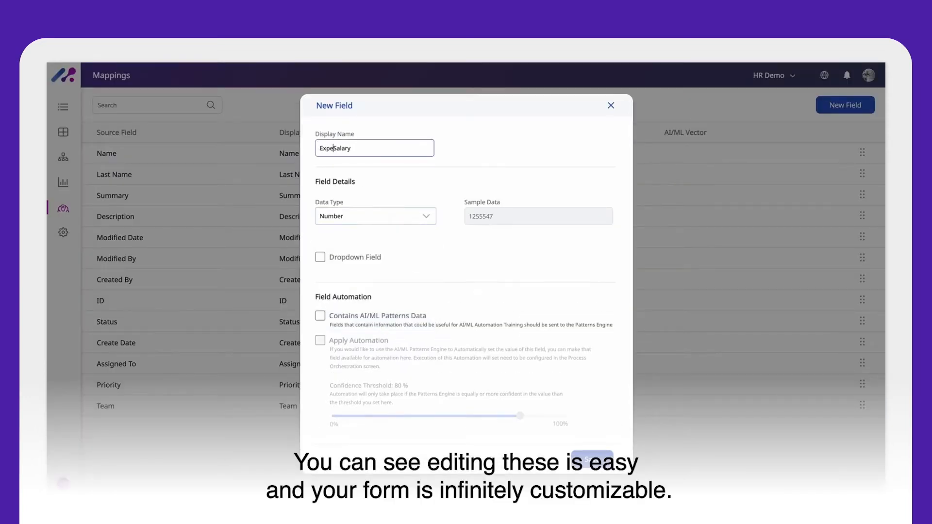
pyautogui.click(592, 459)
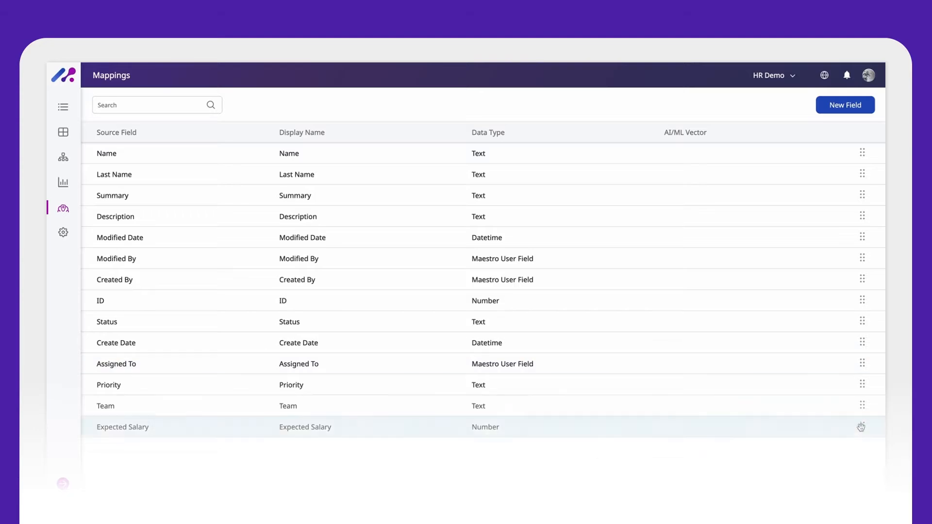
pyautogui.moveTo(862, 427); pyautogui.dragTo(863, 189)
# Change the Name field's display name to Candidate Name and save it
pyautogui.click(286, 157)
pyautogui.click(320, 139)
pyautogui.write('Candidate Name')
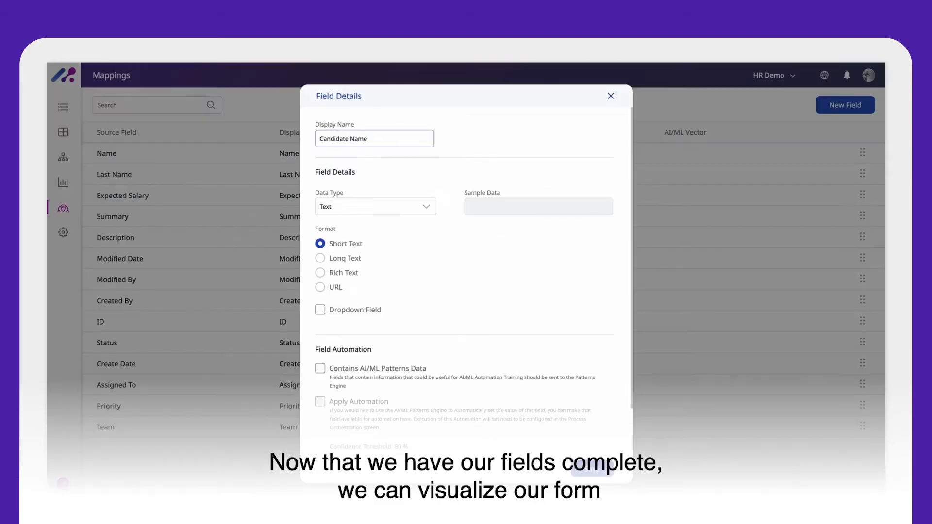
pyautogui.click(592, 464)
# Change the Last Name field's display name to Candidate Last Name and save it
pyautogui.click(304, 176)
pyautogui.click(320, 138)
pyautogui.write('Candidate Last Name')
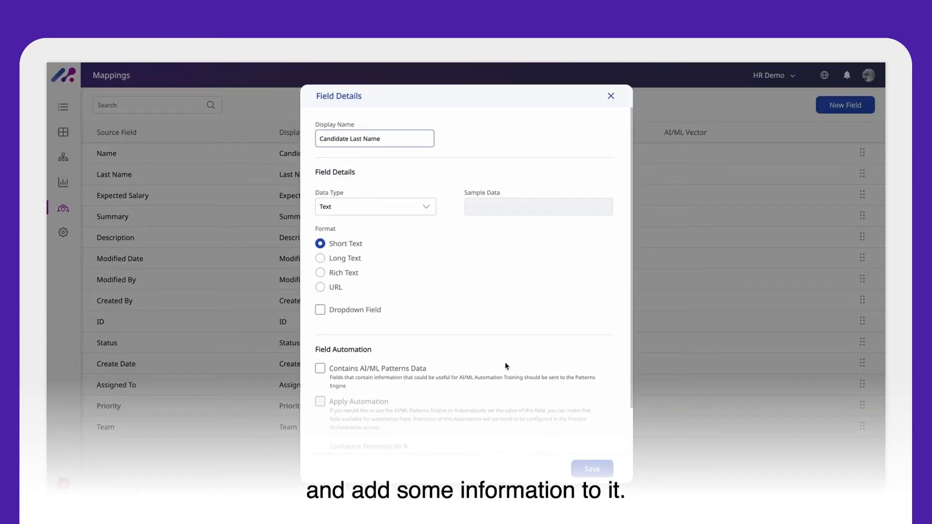
pyautogui.click(592, 468)
# Create a backlog activity with the candidate's first and last name and an expected salary of 5000, leaving the summary empty
pyautogui.click(64, 107)
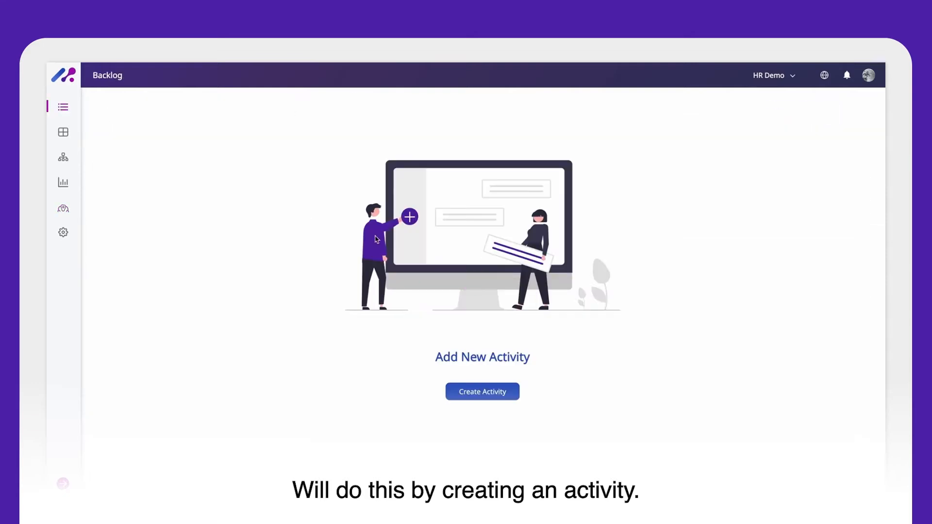
pyautogui.click(468, 390)
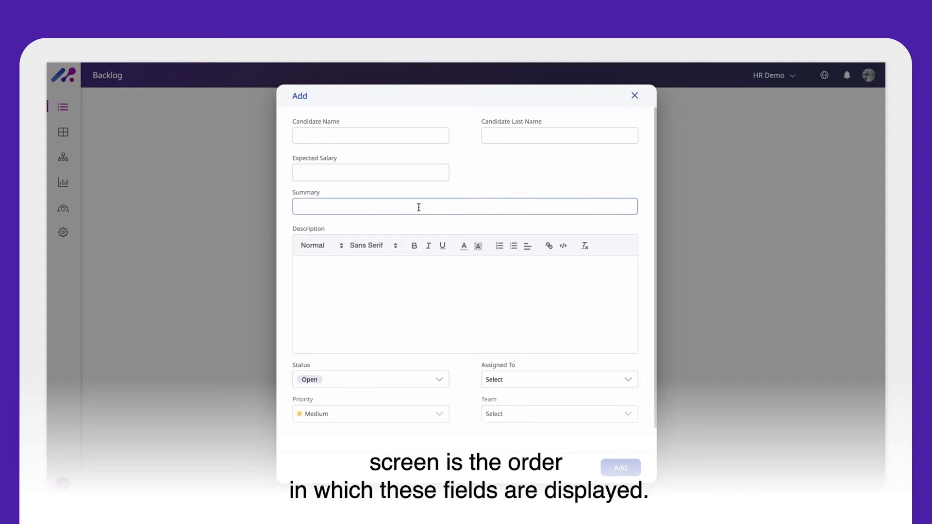
pyautogui.click(369, 135)
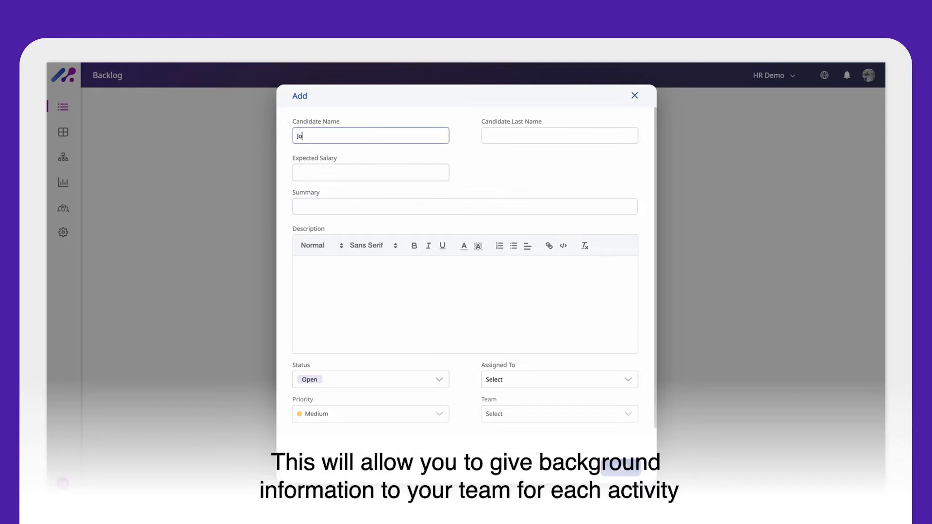
pyautogui.press('Tab')
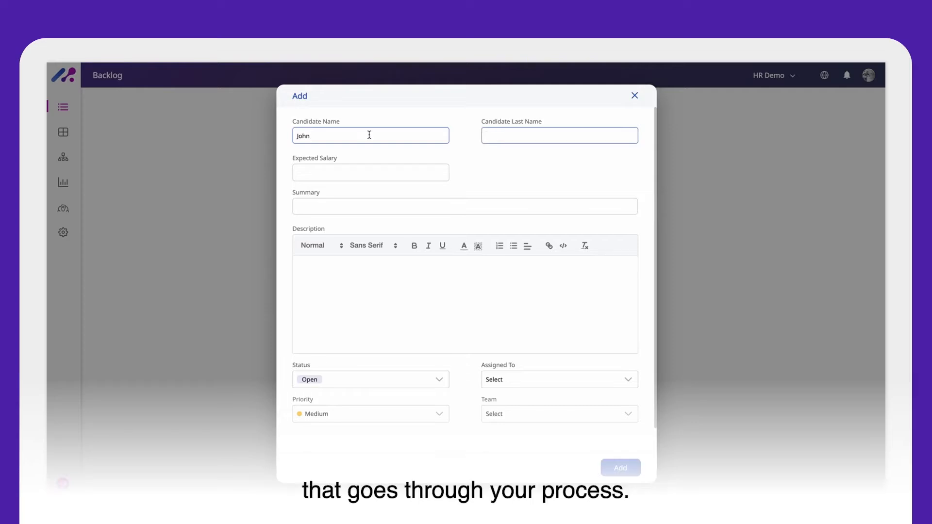
pyautogui.press('Tab')
pyautogui.write('5')
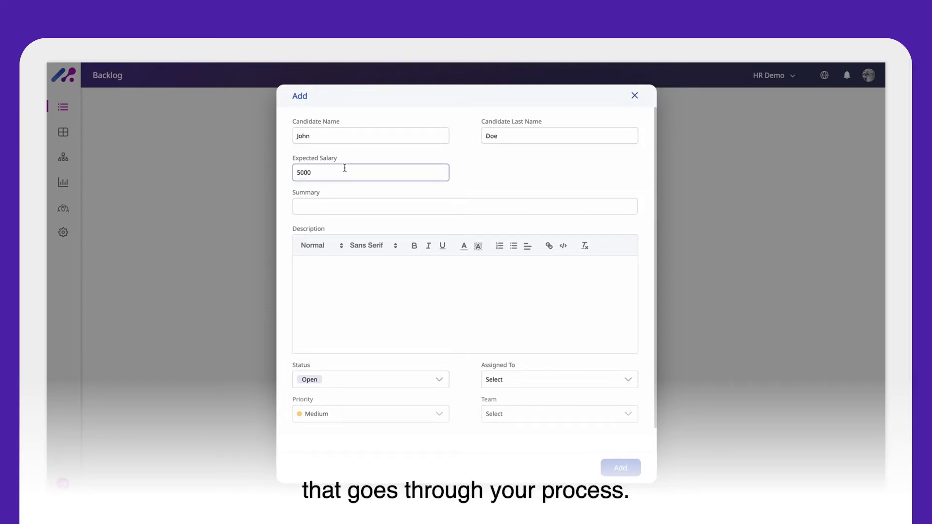
pyautogui.click(336, 205)
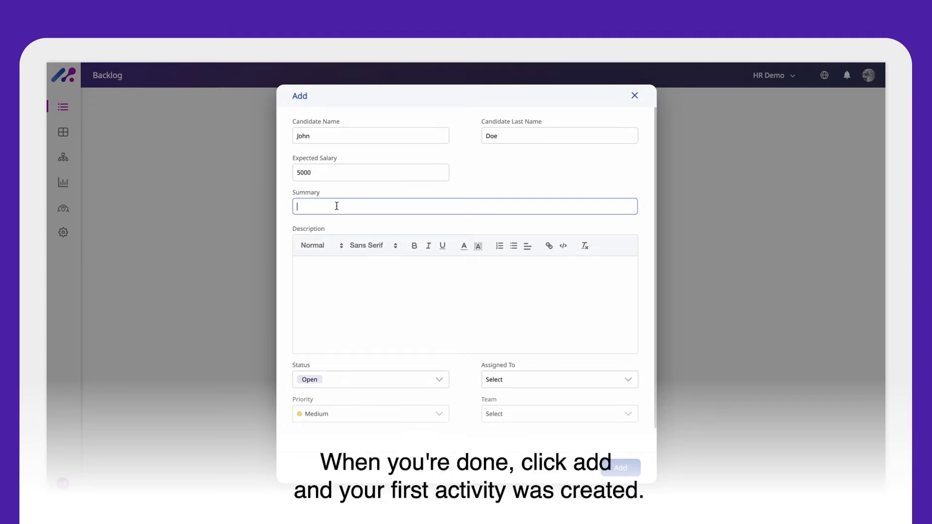
pyautogui.click(620, 471)
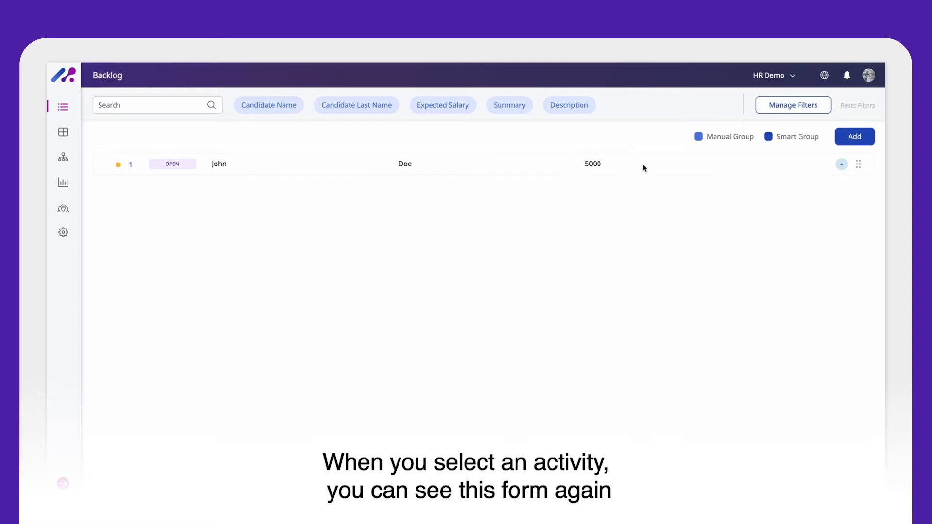
# Enable notifications for the candidate's activity and share it with the Admin teammate
pyautogui.click(590, 164)
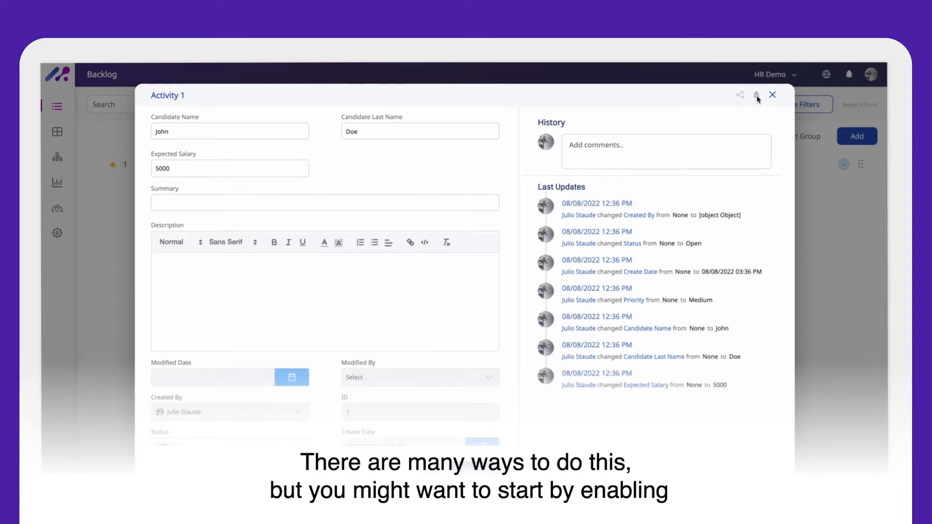
pyautogui.click(756, 96)
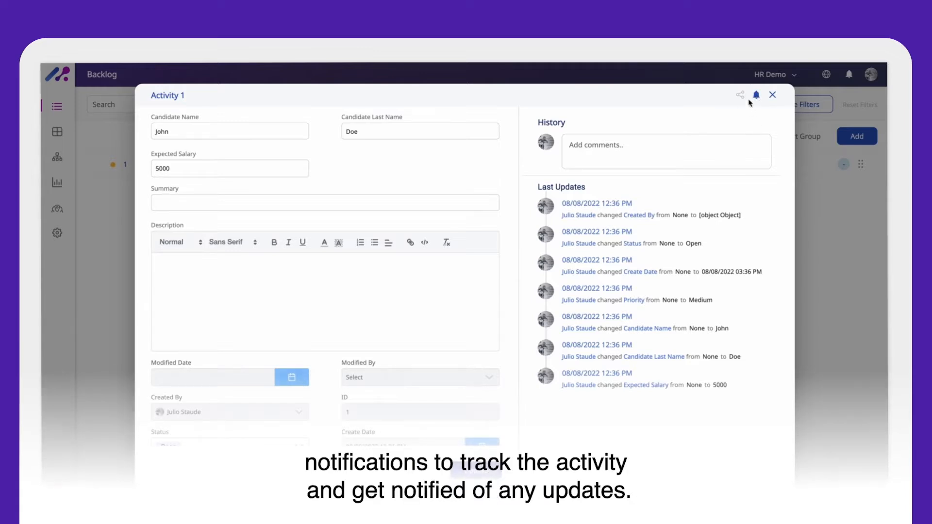
pyautogui.click(740, 96)
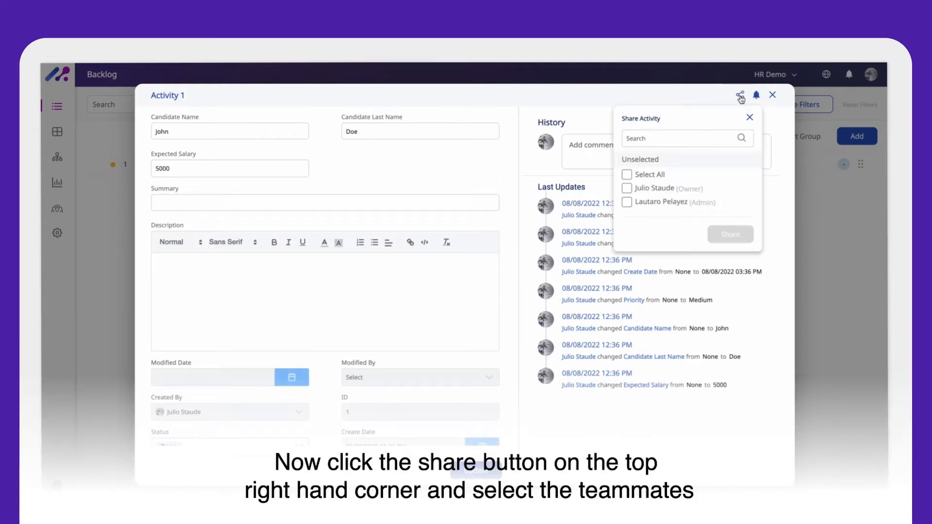
pyautogui.click(631, 204)
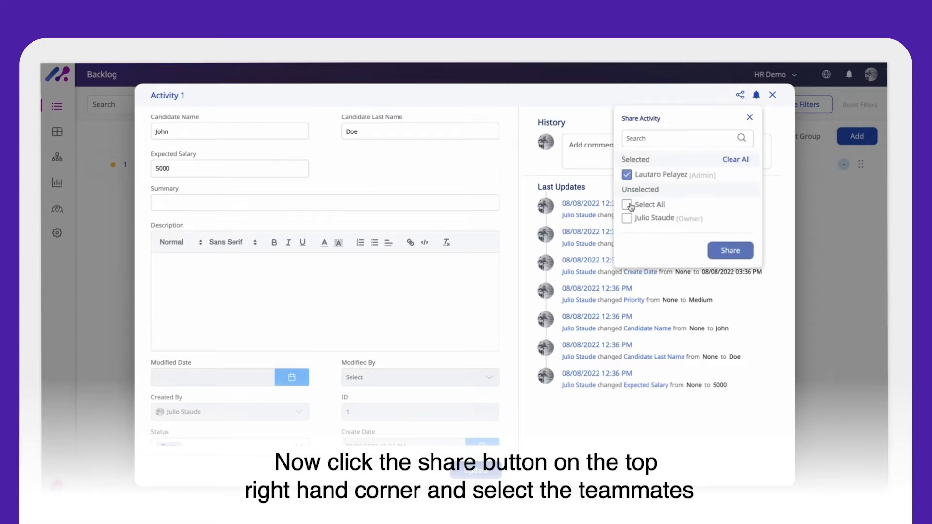
pyautogui.click(733, 252)
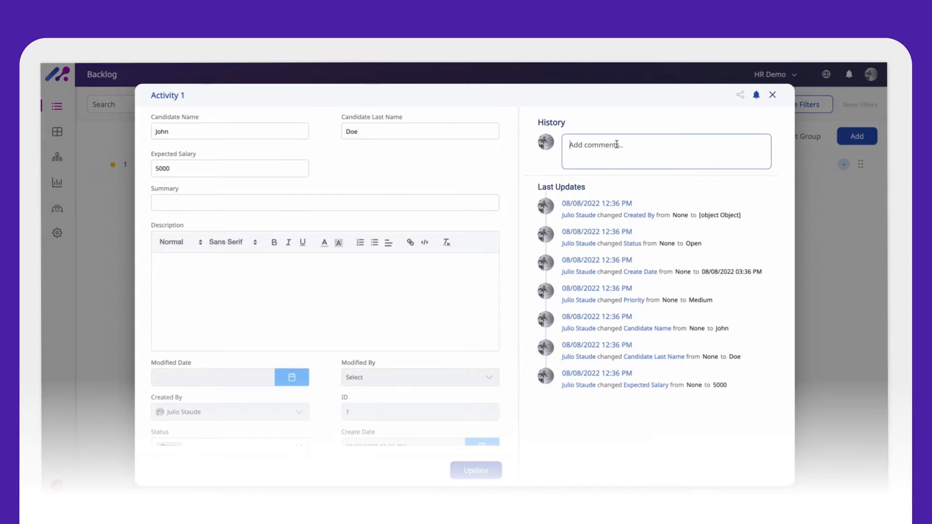
# Post a comment on the activity that mentions the Admin teammate and says "please review this activity"
pyautogui.write('@')
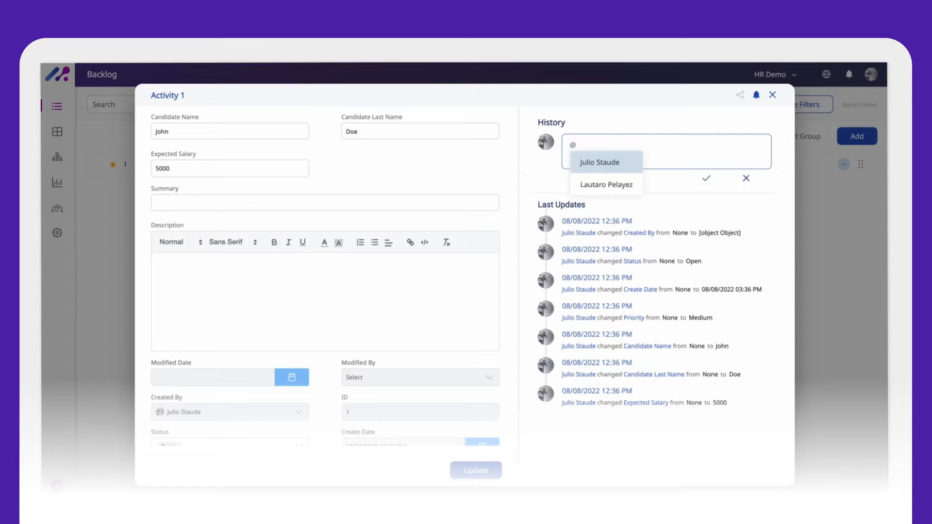
pyautogui.click(596, 184)
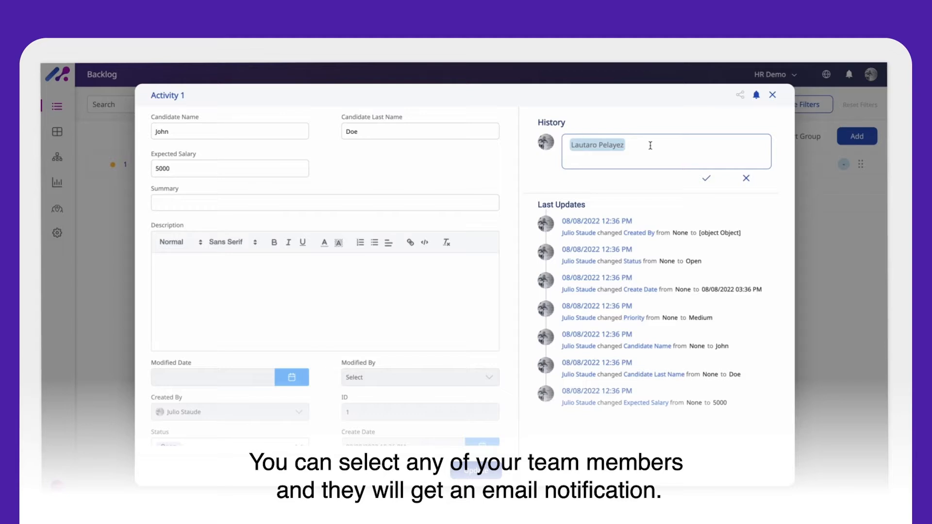
pyautogui.write('pleas')
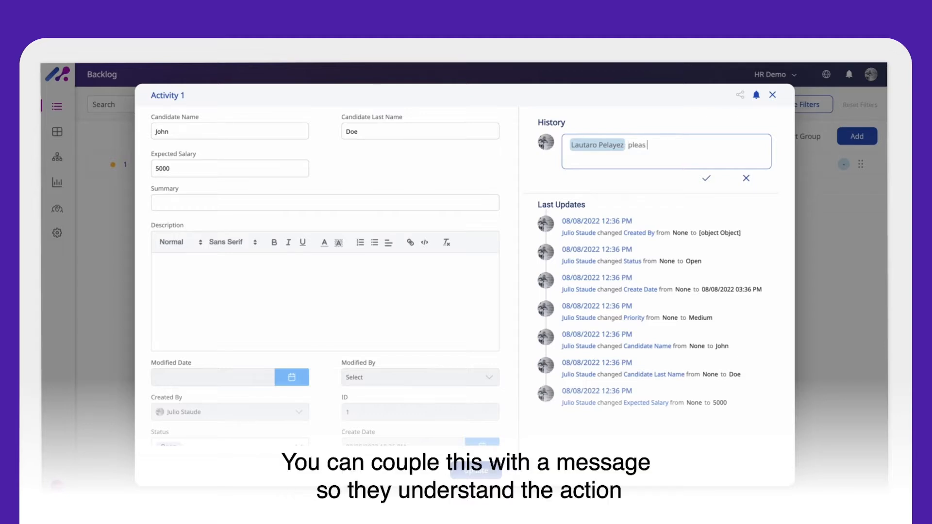
pyautogui.write('e review this')
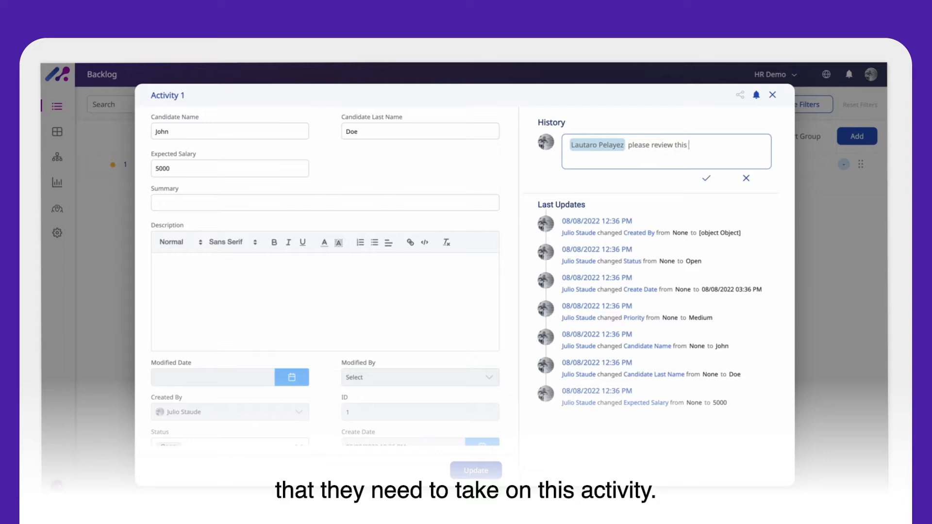
pyautogui.write(' activity')
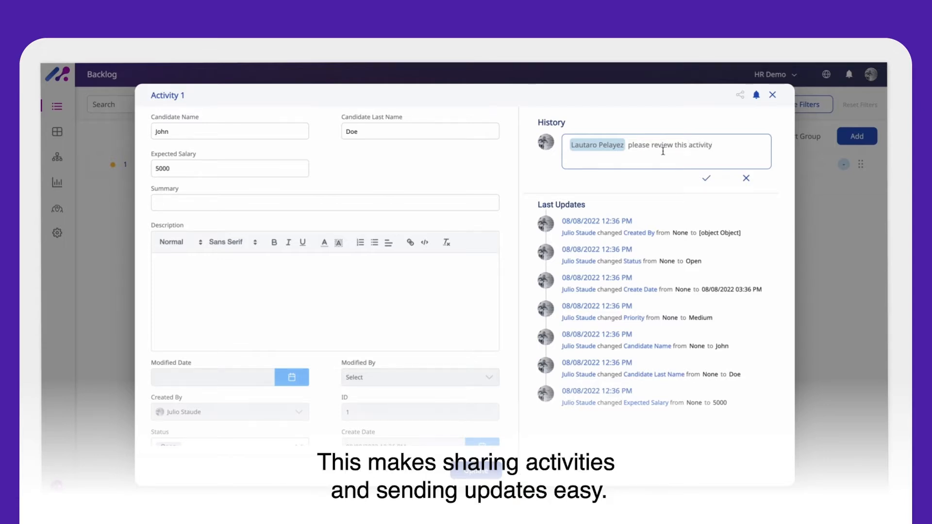
pyautogui.click(707, 179)
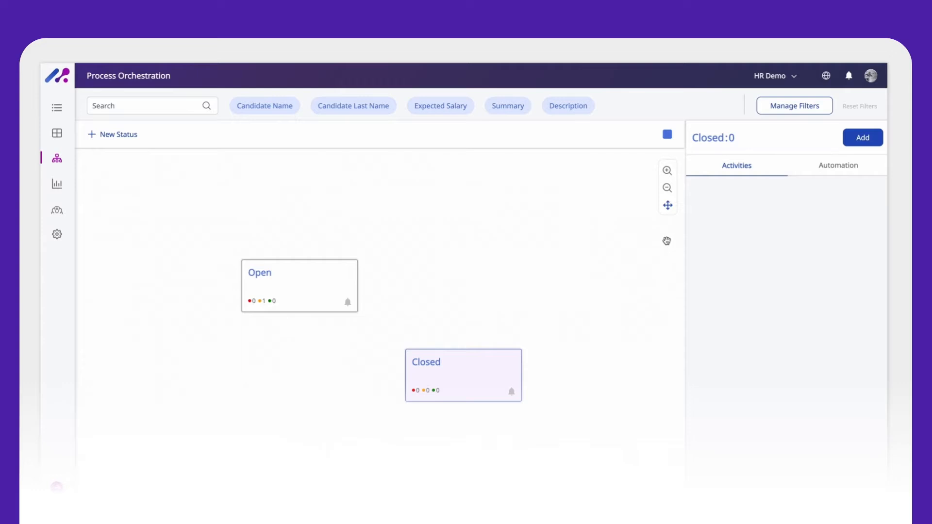
# Pan and zoom around the process diagram to examine the layout of the Open and Closed statuses
pyautogui.moveTo(529, 287); pyautogui.dragTo(520, 258)
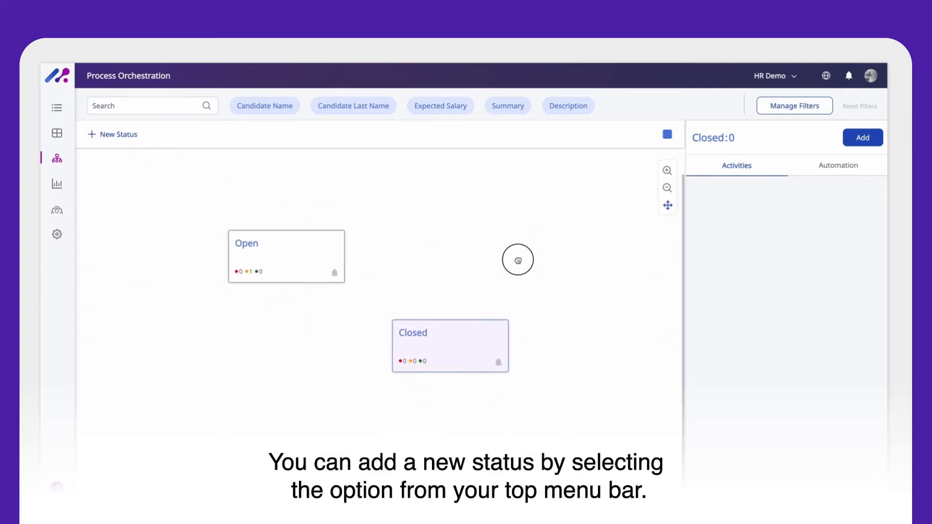
pyautogui.click(668, 173)
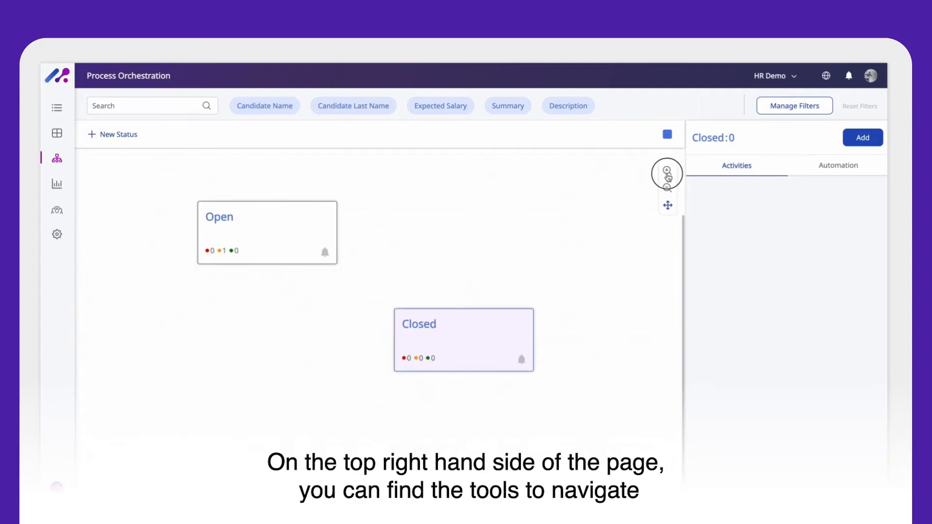
pyautogui.click(667, 173)
pyautogui.click(668, 188)
pyautogui.click(669, 188)
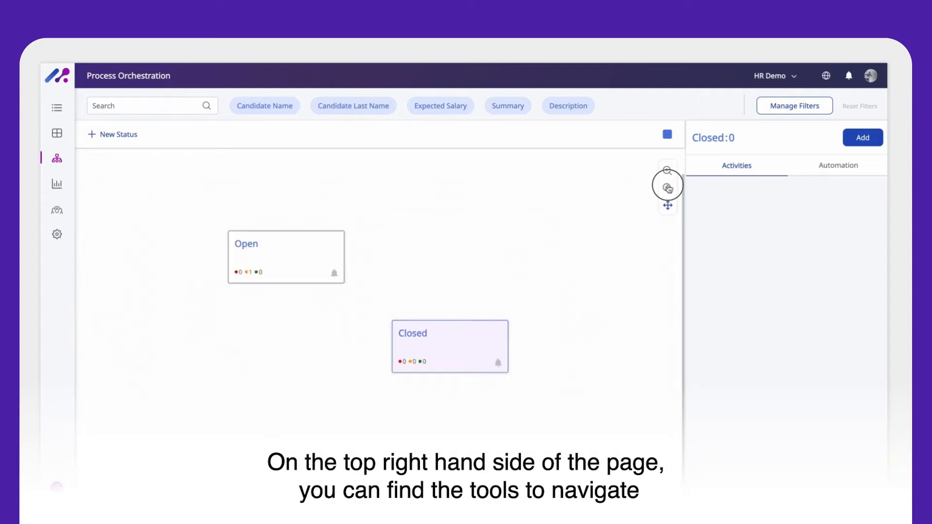
pyautogui.click(668, 188)
pyautogui.moveTo(570, 287); pyautogui.dragTo(539, 277)
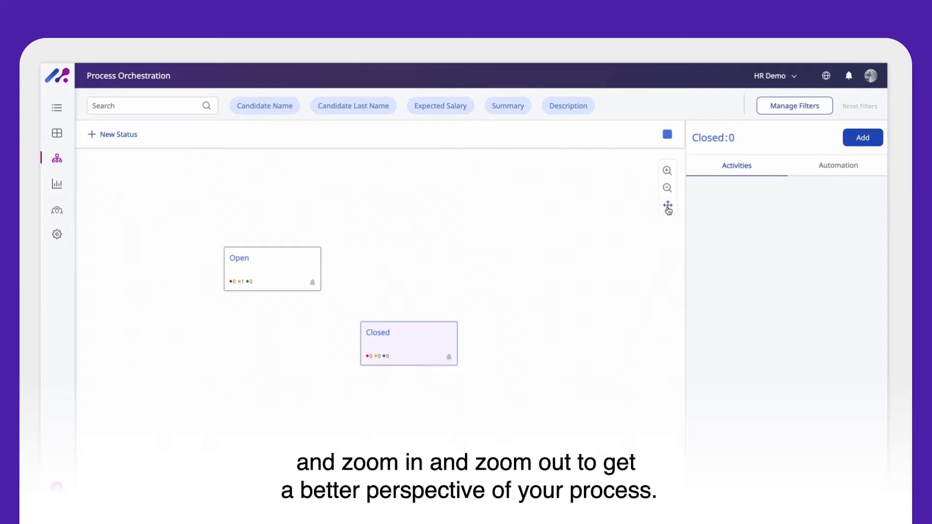
# Place the Closed status level with Open at about X 866, Y 211, and shift Open horizontally away from it
pyautogui.moveTo(427, 350); pyautogui.dragTo(531, 277)
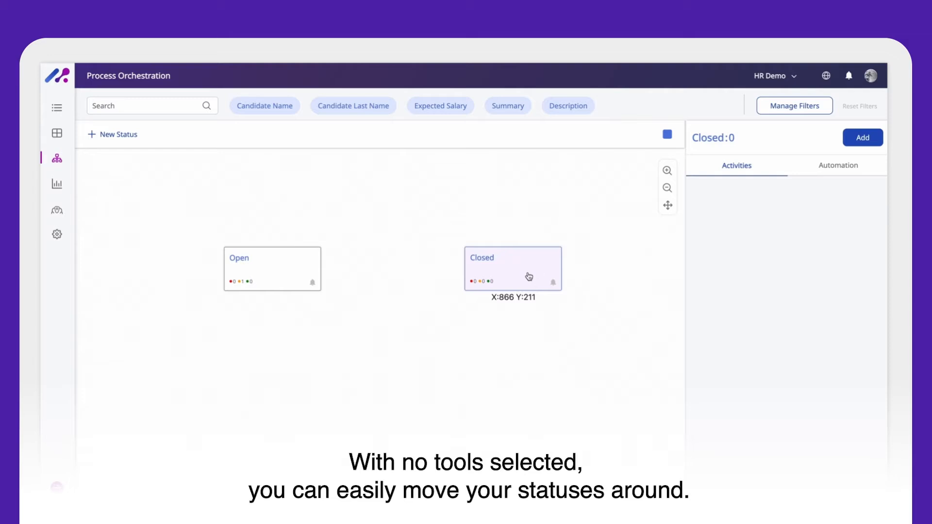
pyautogui.moveTo(293, 264); pyautogui.dragTo(260, 265)
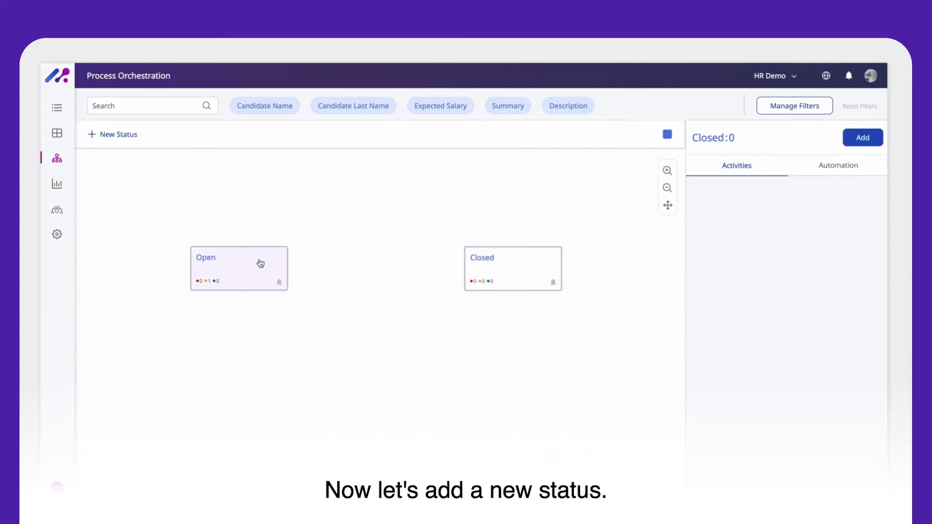
# Create a status named In Progress with a red display color and place it between Open and Closed
pyautogui.click(120, 139)
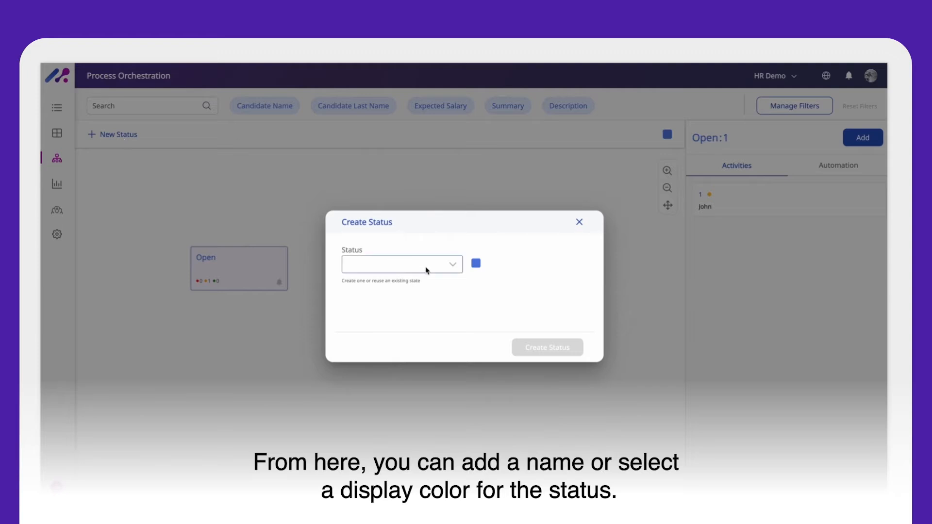
pyautogui.click(427, 267)
pyautogui.write('I')
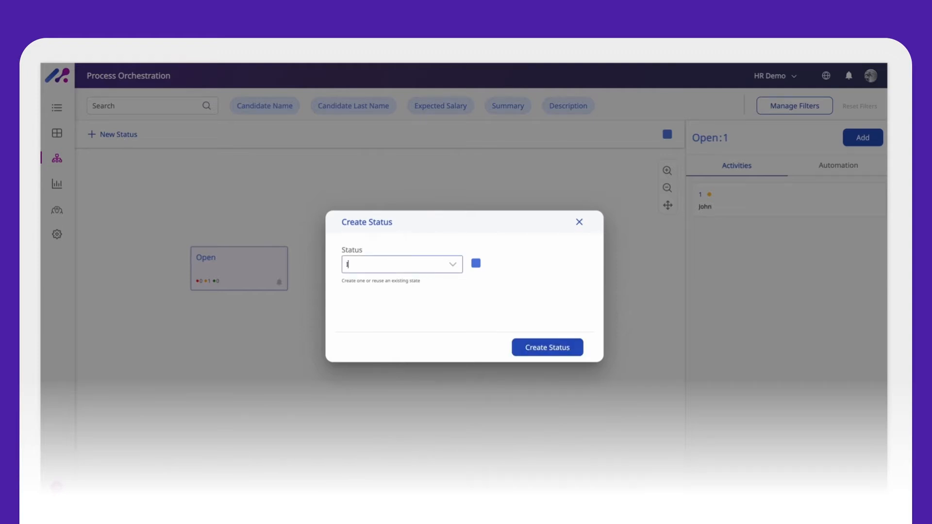
pyautogui.write('n Progress')
pyautogui.click(476, 263)
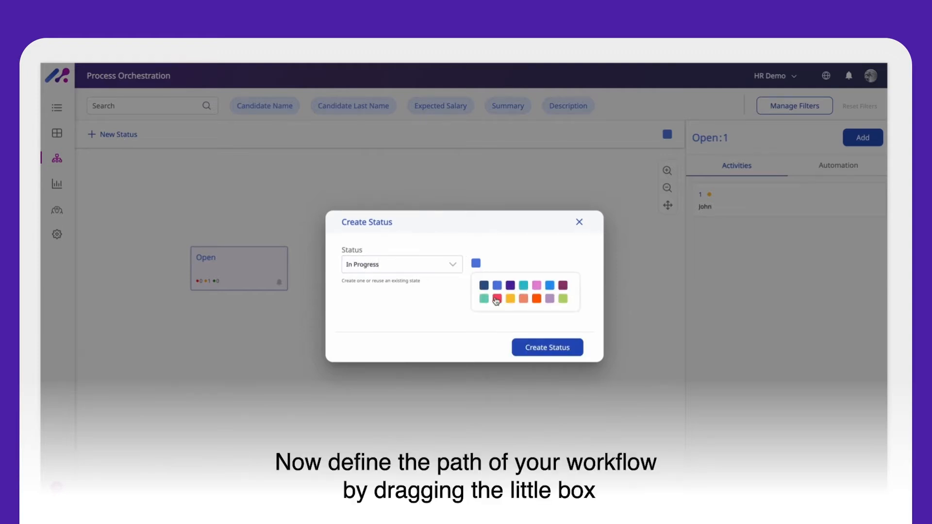
pyautogui.click(495, 300)
pyautogui.click(526, 348)
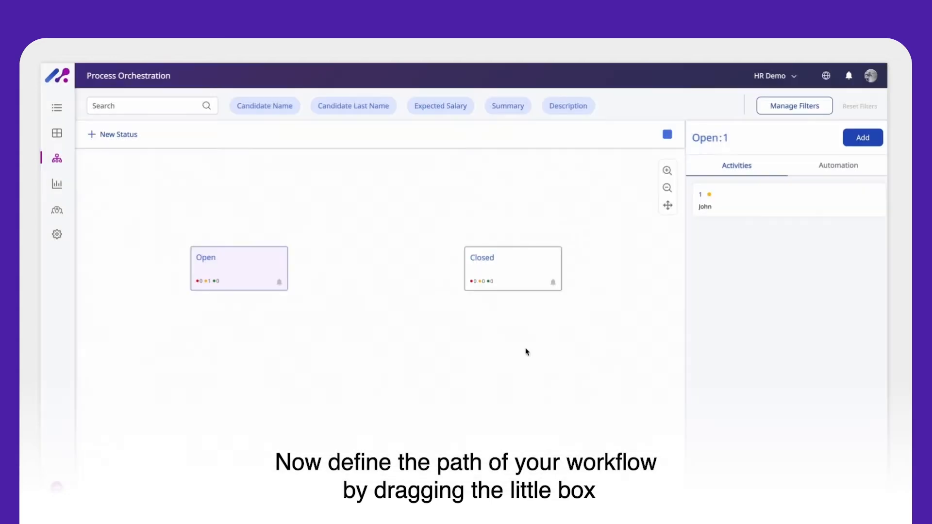
pyautogui.click(380, 279)
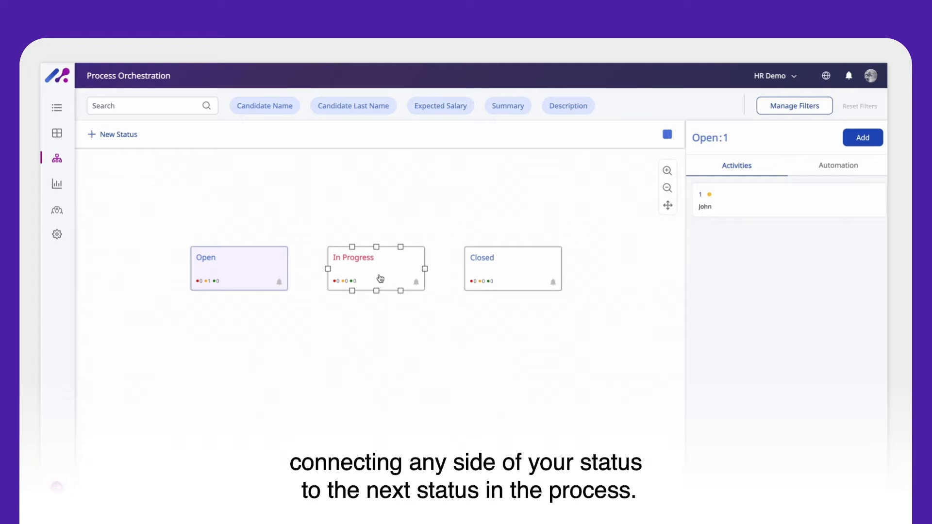
# Connect the workflow path from Open to In Progress and from In Progress to Closed
pyautogui.click(285, 269)
pyautogui.moveTo(288, 269); pyautogui.dragTo(328, 269)
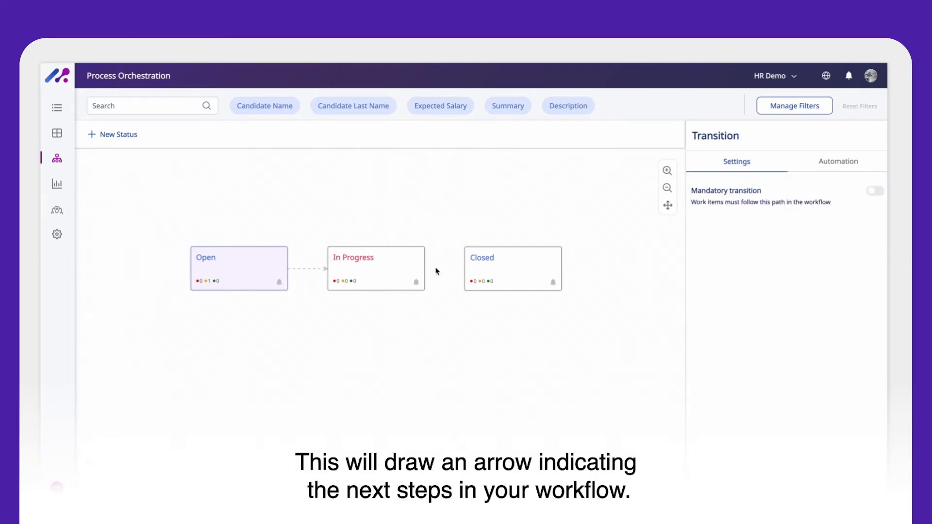
pyautogui.click(424, 268)
pyautogui.moveTo(424, 269); pyautogui.dragTo(466, 269)
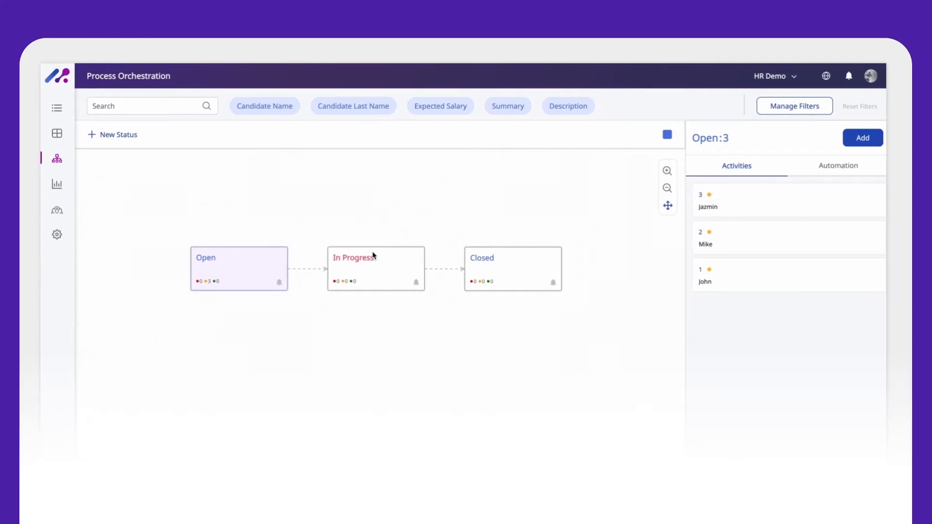
# Examine the activities contained in the Open, In Progress and Closed statuses, ending with Open
pyautogui.click(260, 270)
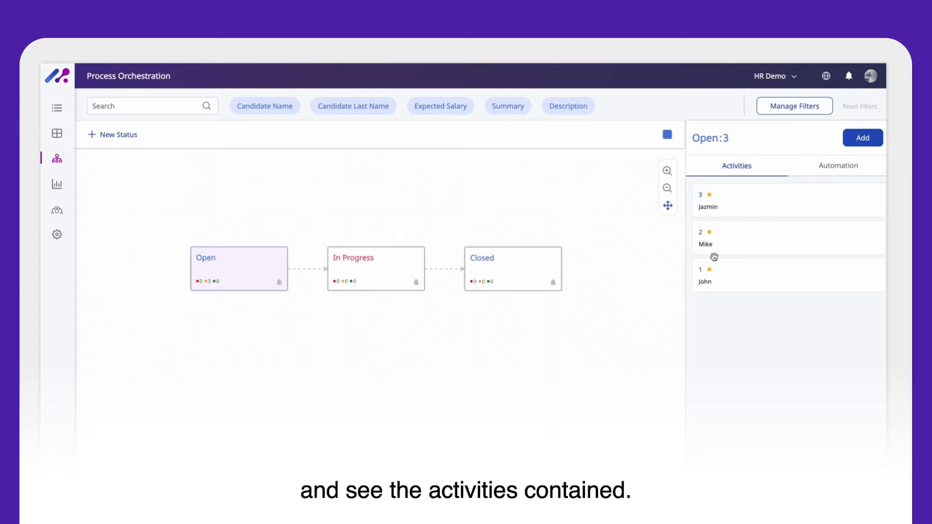
pyautogui.click(374, 265)
pyautogui.click(510, 261)
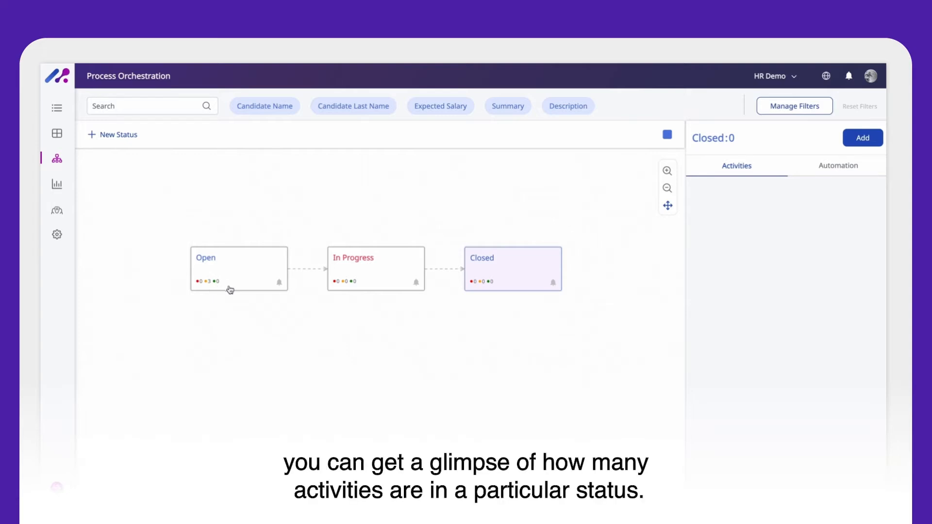
pyautogui.click(237, 270)
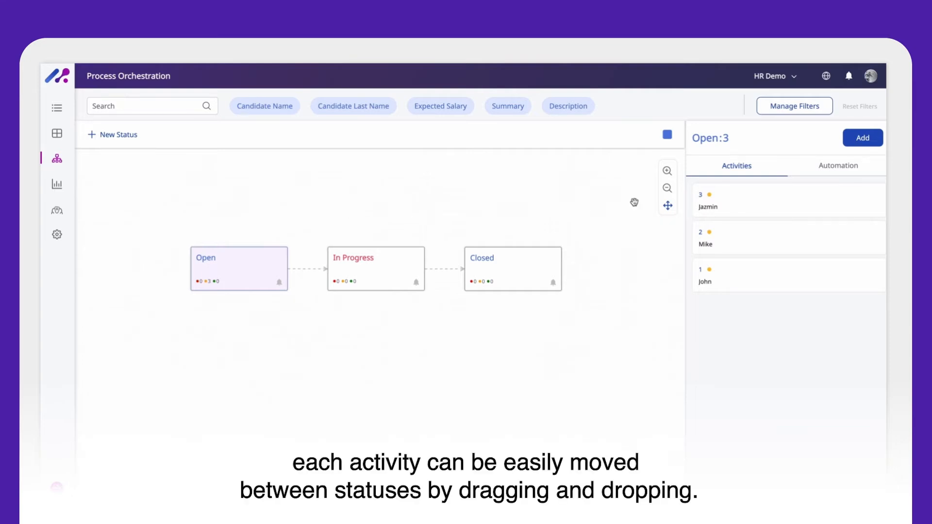
# Move activity 3 from Open to In Progress and activity 2 from Open to Closed, then view both receiving statuses
pyautogui.moveTo(789, 200); pyautogui.dragTo(401, 273)
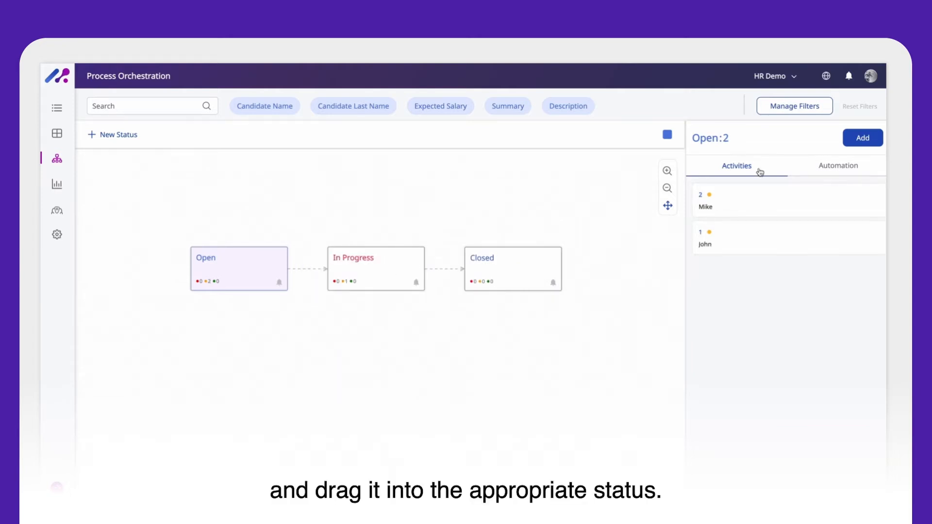
pyautogui.moveTo(788, 199); pyautogui.dragTo(509, 270)
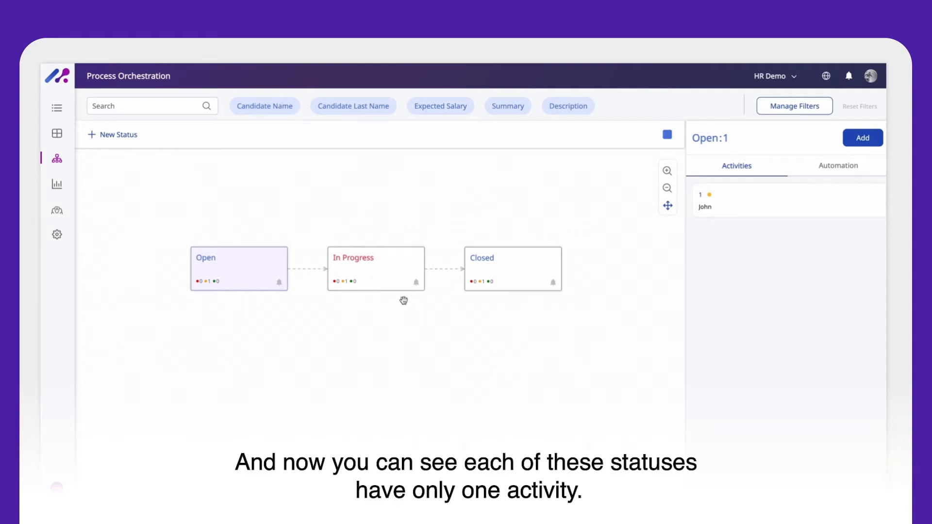
pyautogui.click(388, 262)
pyautogui.click(510, 270)
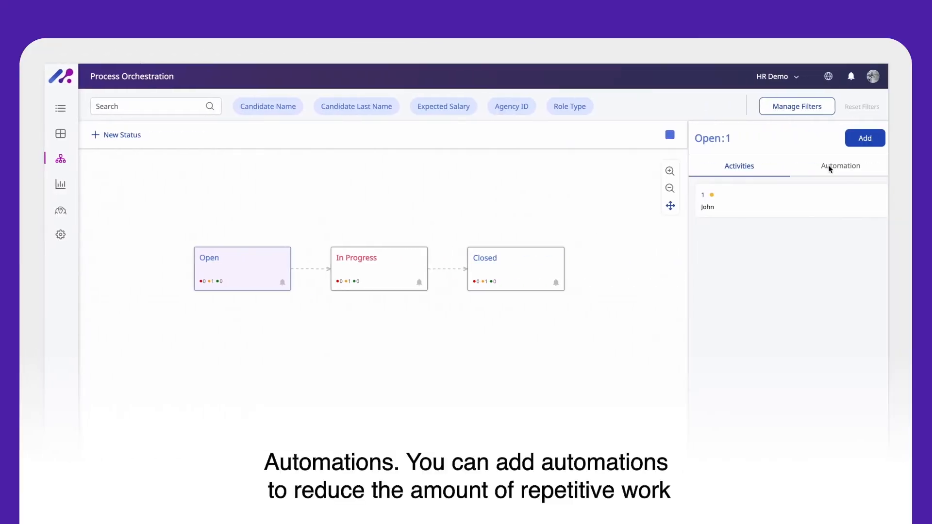
# Add a Smart Group automation to the Open status that groups activities by Agency ID
pyautogui.click(831, 168)
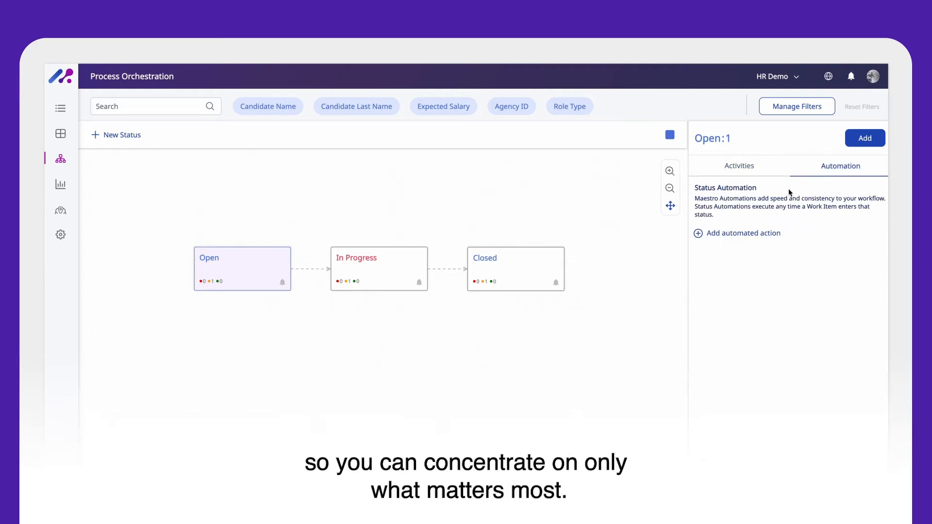
pyautogui.click(762, 240)
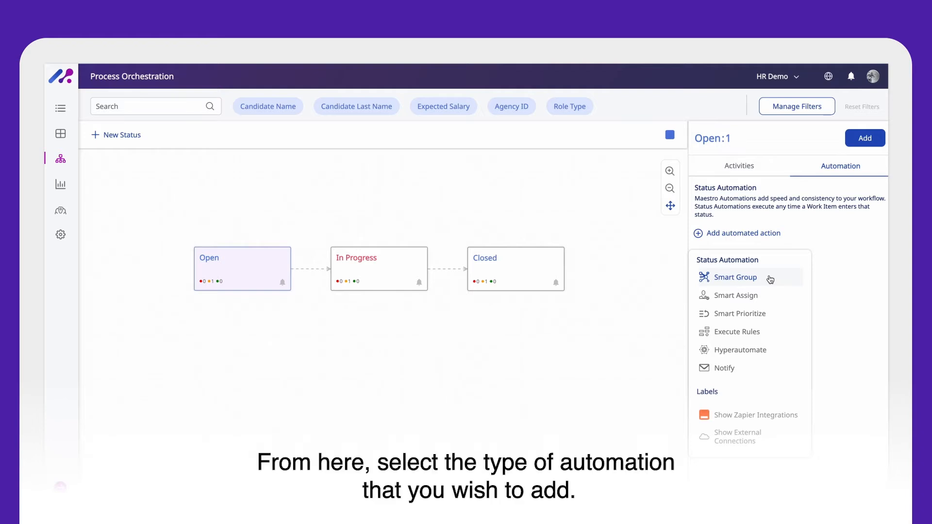
pyautogui.click(771, 280)
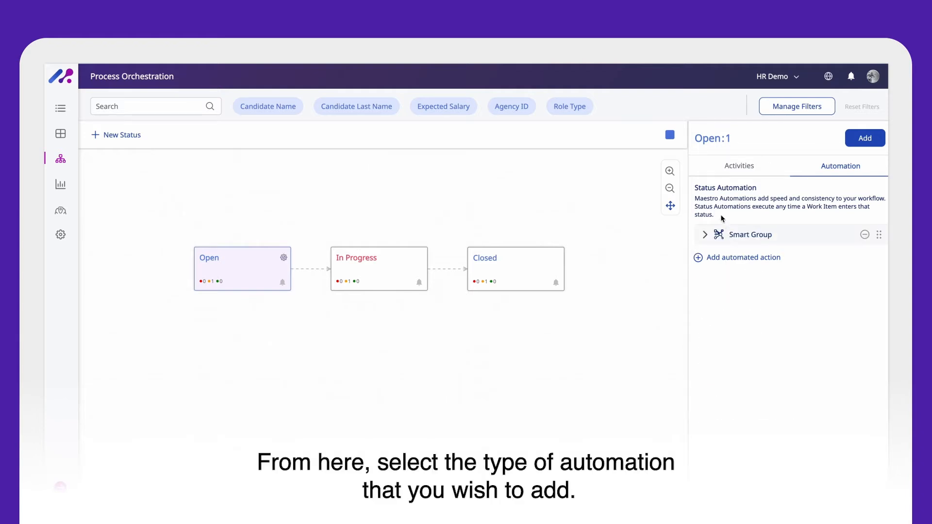
pyautogui.click(705, 236)
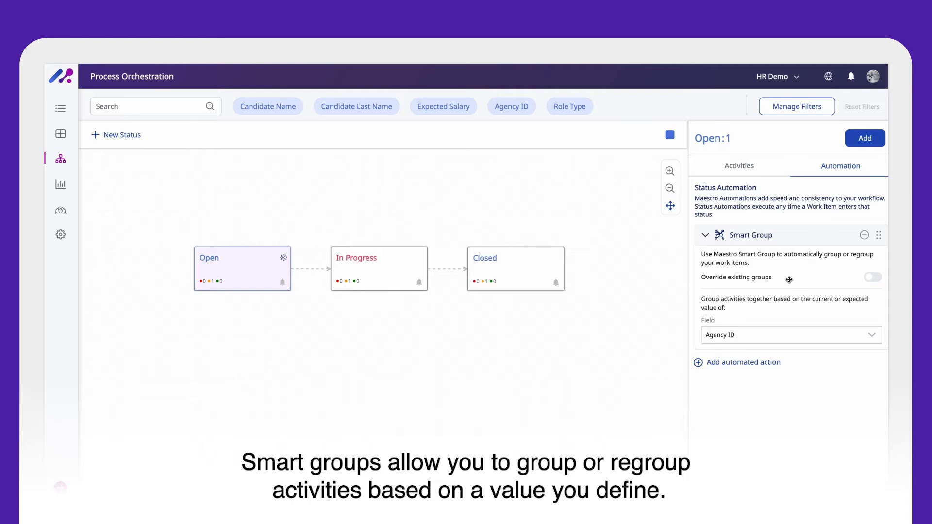
pyautogui.click(765, 334)
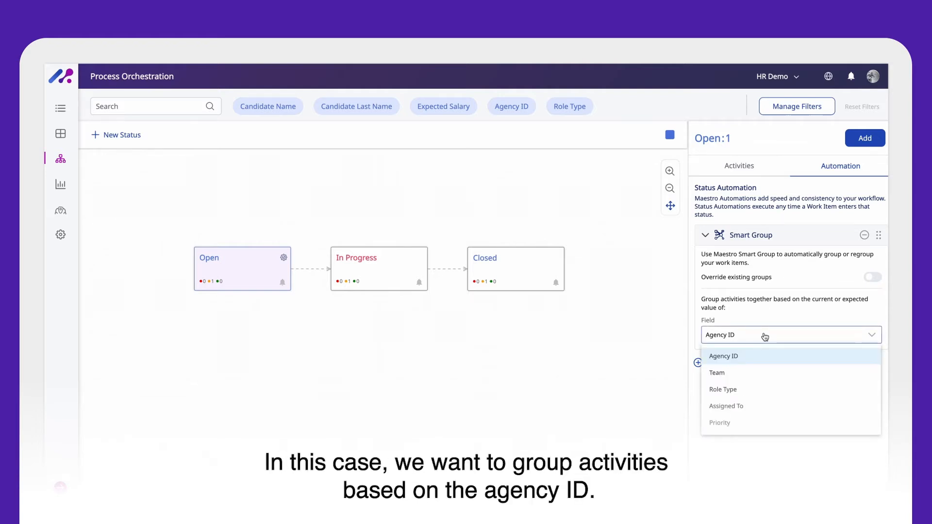
pyautogui.click(737, 359)
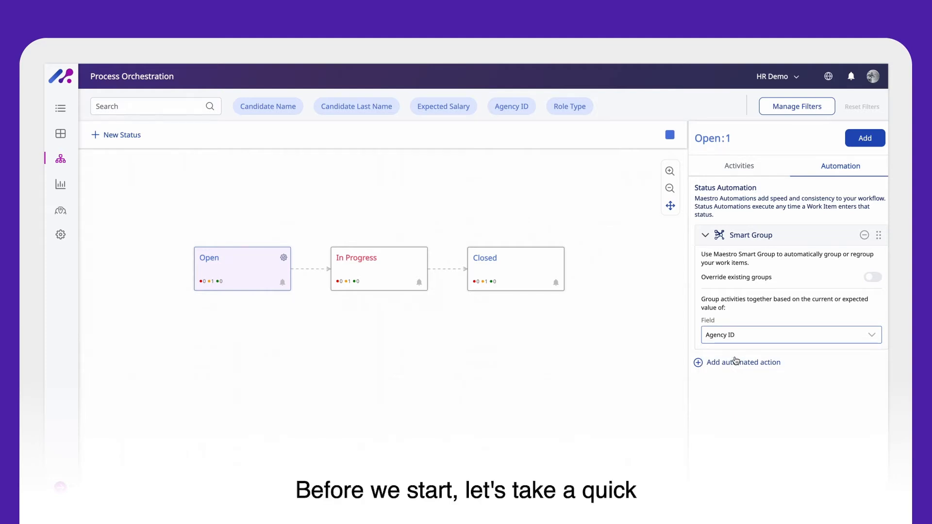
pyautogui.click(707, 236)
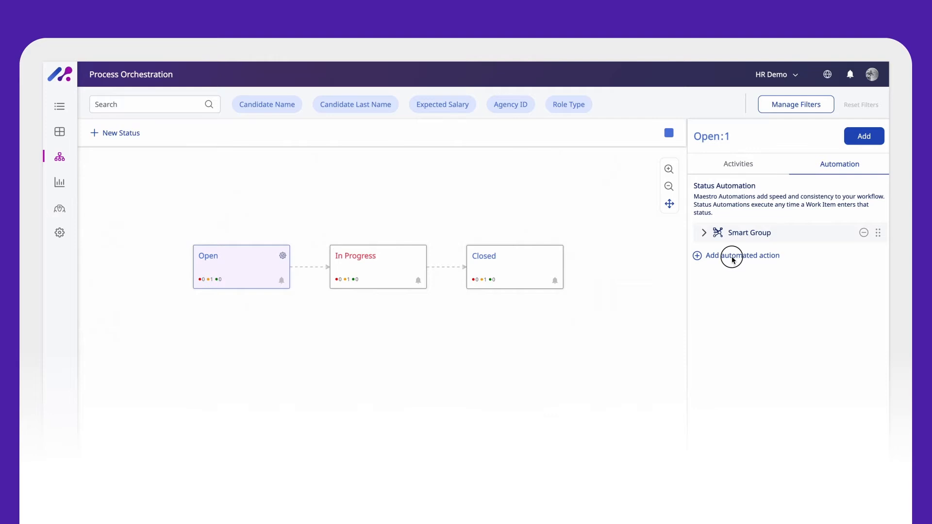
# Add Smart Assign and Smart Prioritize automations to the Open status and review their settings
pyautogui.click(723, 258)
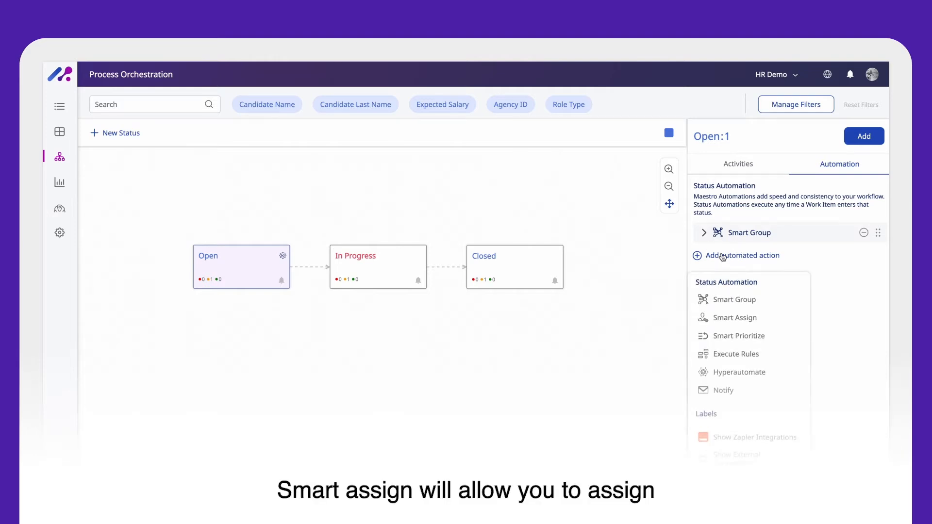
pyautogui.click(727, 318)
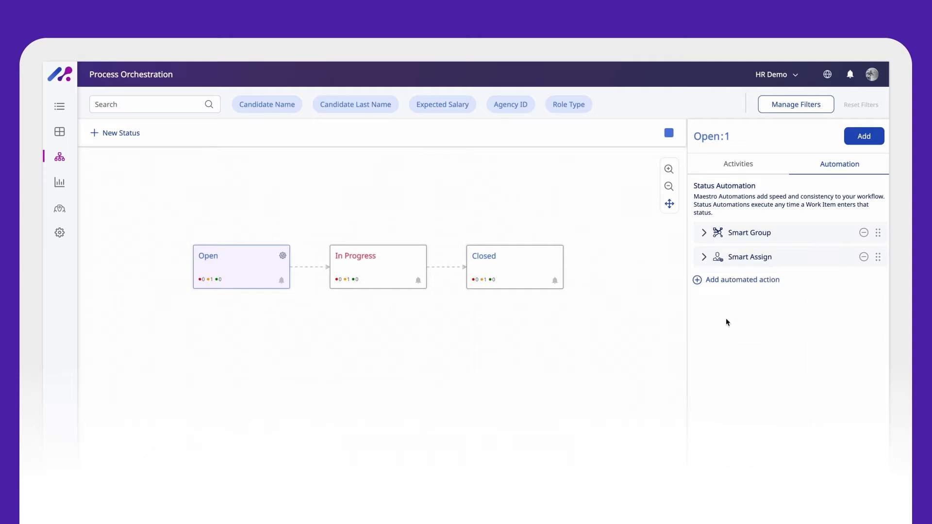
pyautogui.click(706, 258)
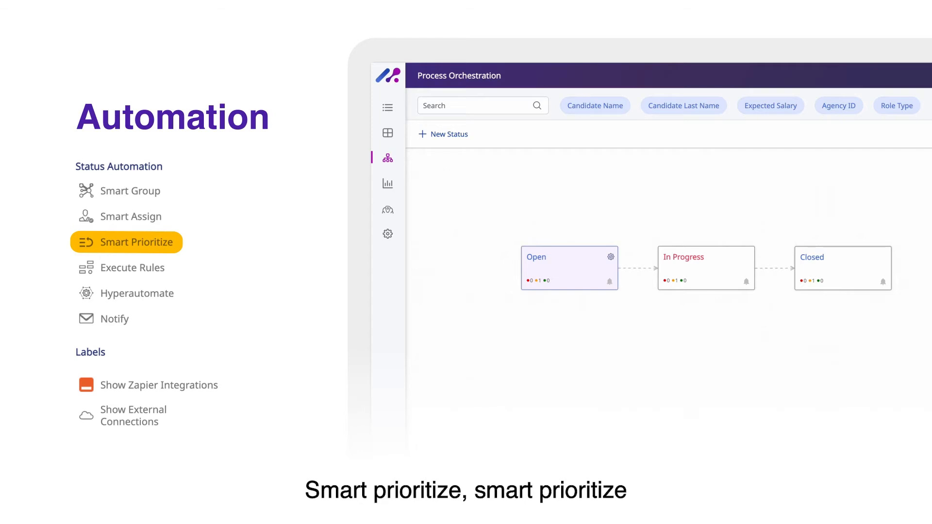
pyautogui.click(726, 287)
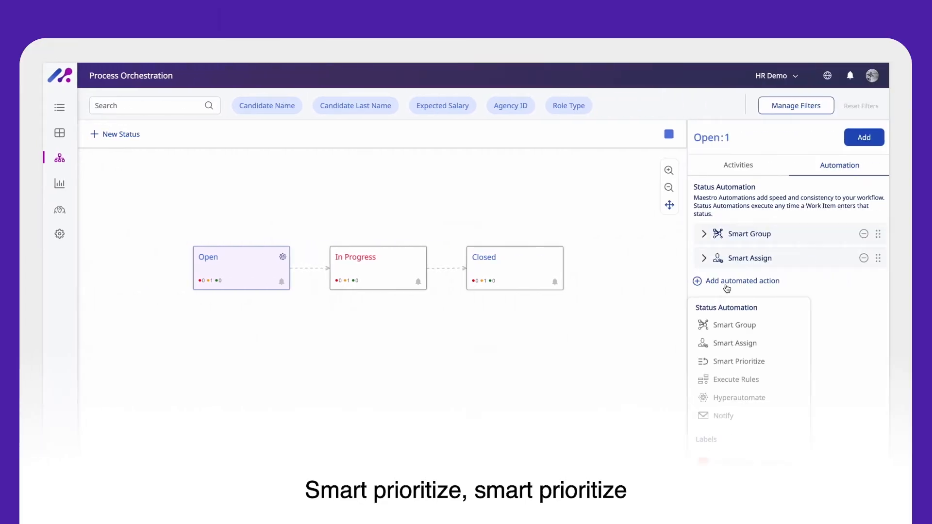
pyautogui.click(727, 363)
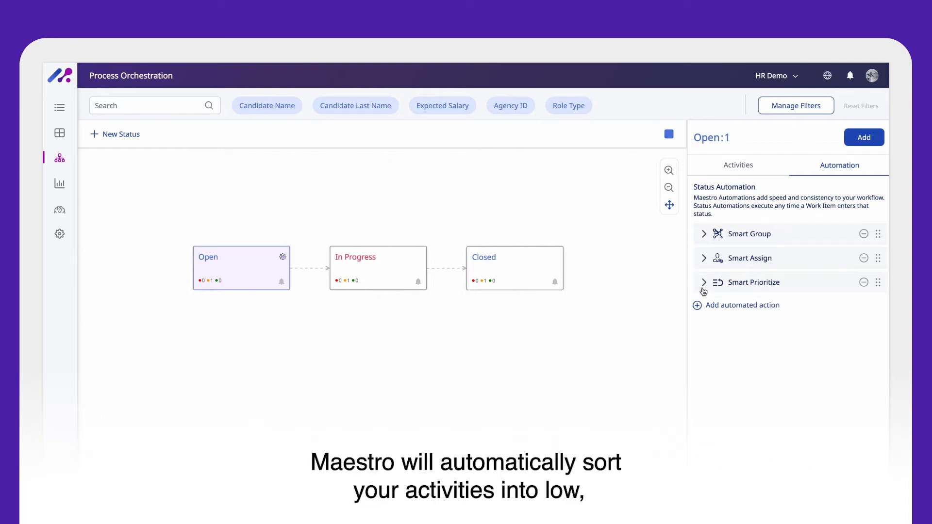
pyautogui.click(704, 289)
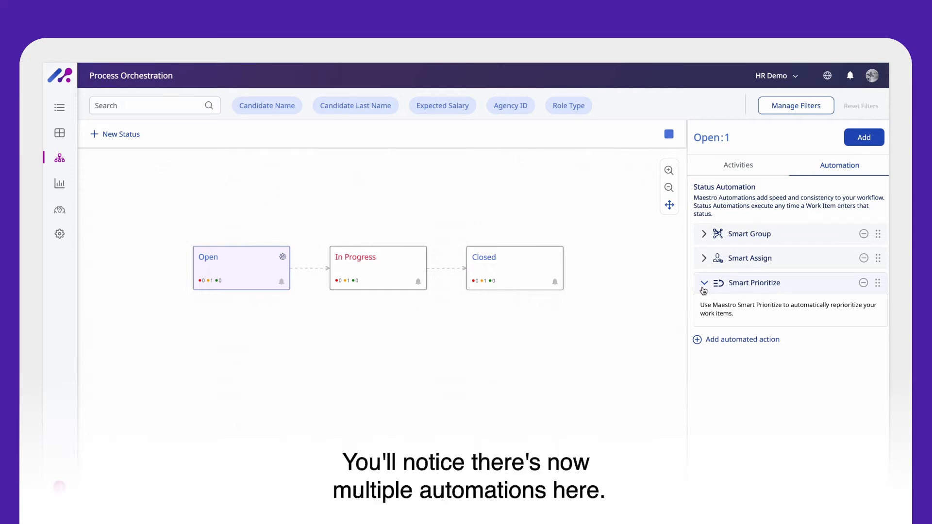
pyautogui.click(704, 290)
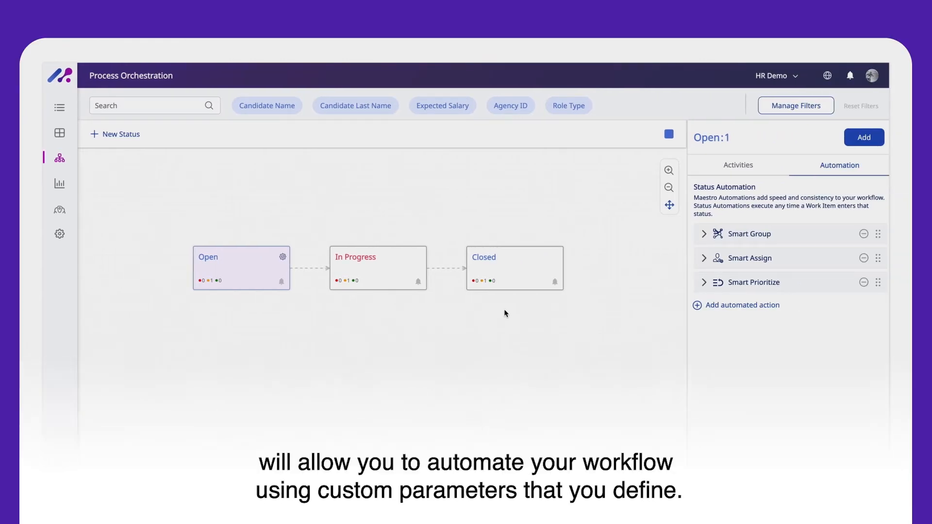
# Add an Execute Rules automation to the In Progress status and check which rules it offers
pyautogui.click(396, 268)
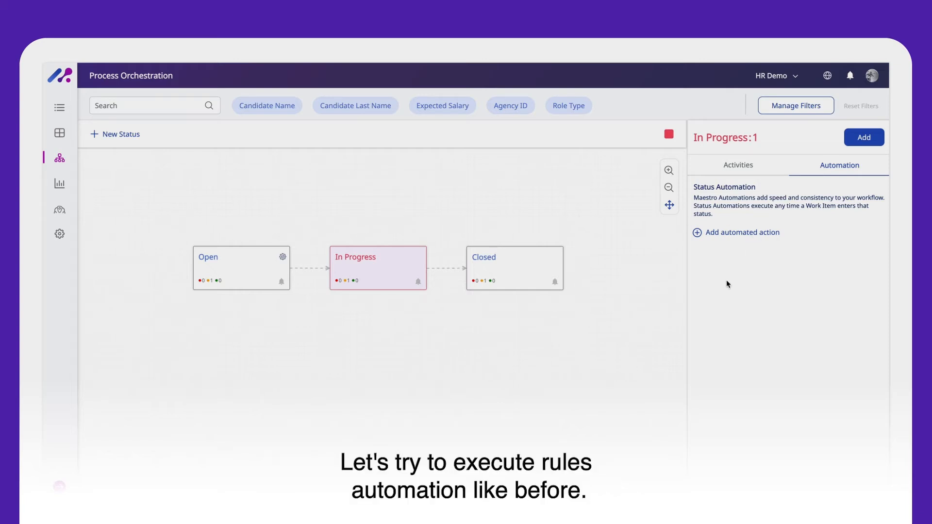
pyautogui.click(717, 238)
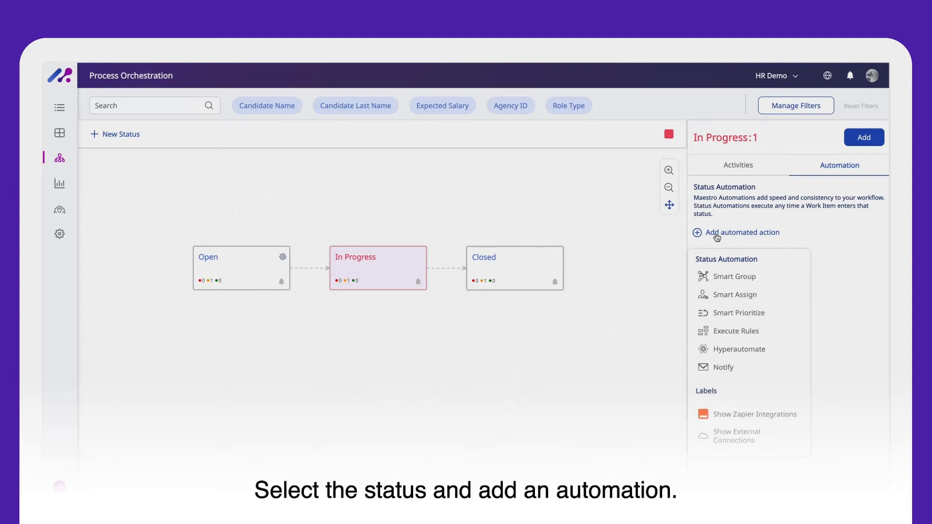
pyautogui.click(738, 331)
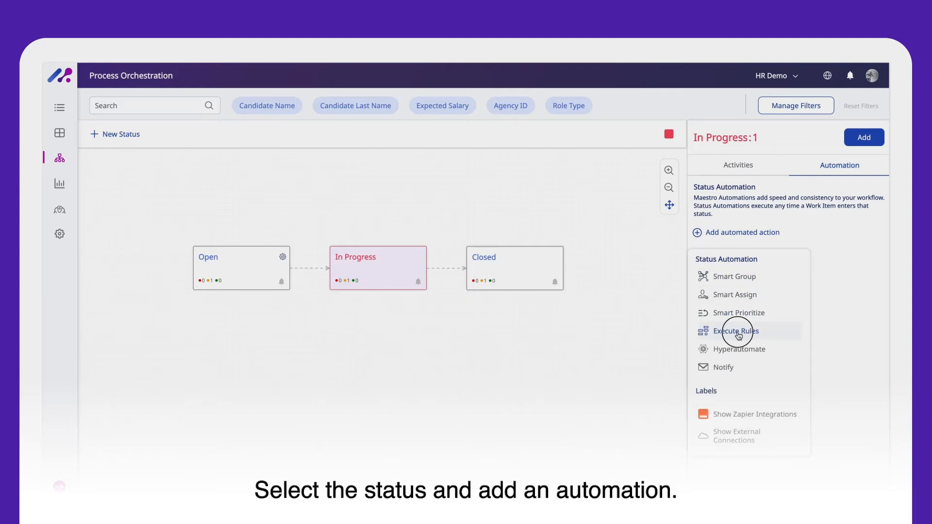
pyautogui.click(704, 235)
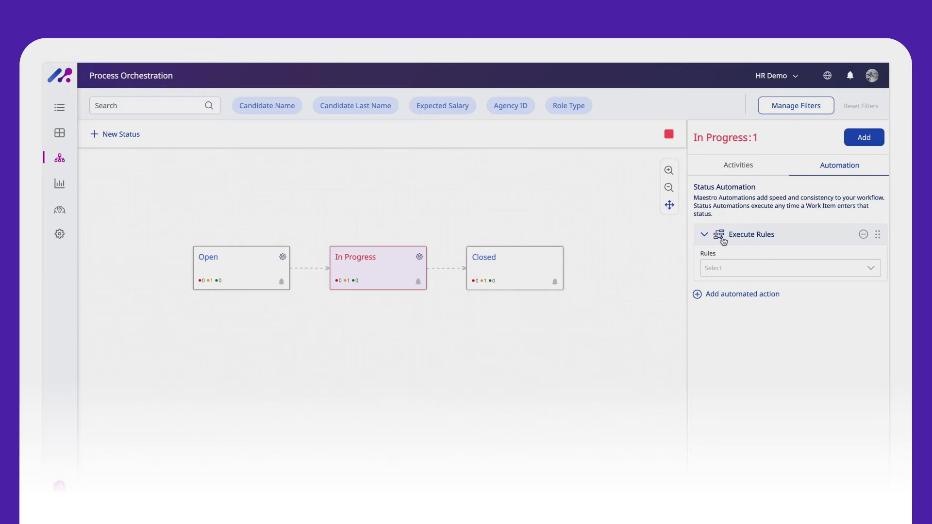
pyautogui.click(723, 267)
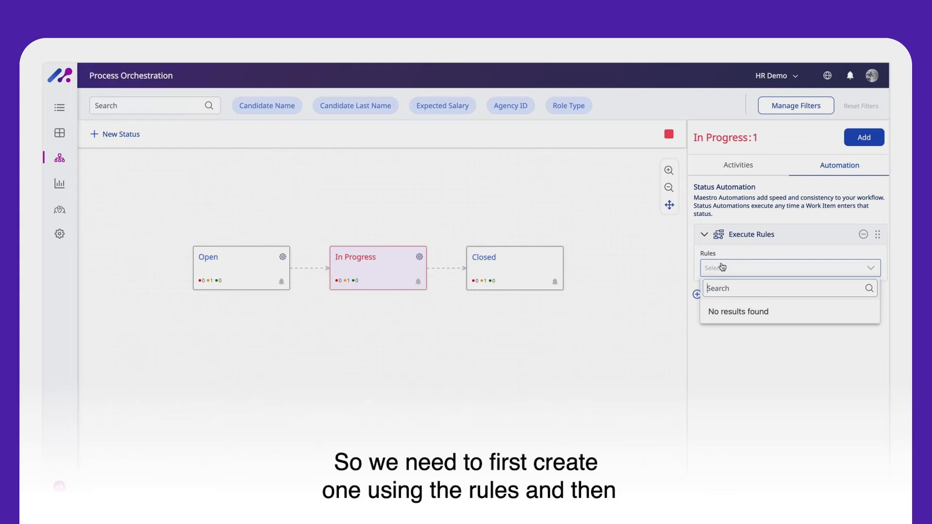
pyautogui.click(722, 267)
pyautogui.click(708, 241)
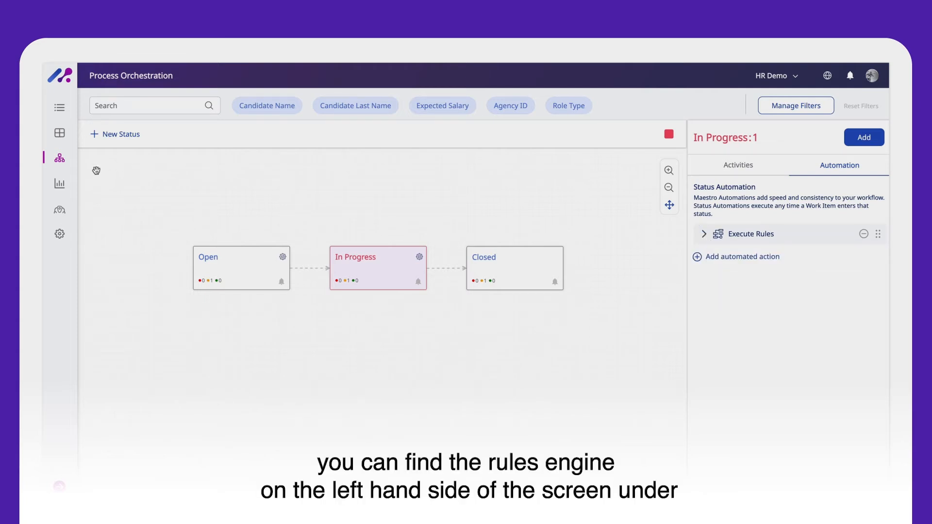
# Create a rule in the Rules Engine named "Rule Name 1" with the description "This is the description of the Rule"
pyautogui.moveTo(63, 216)
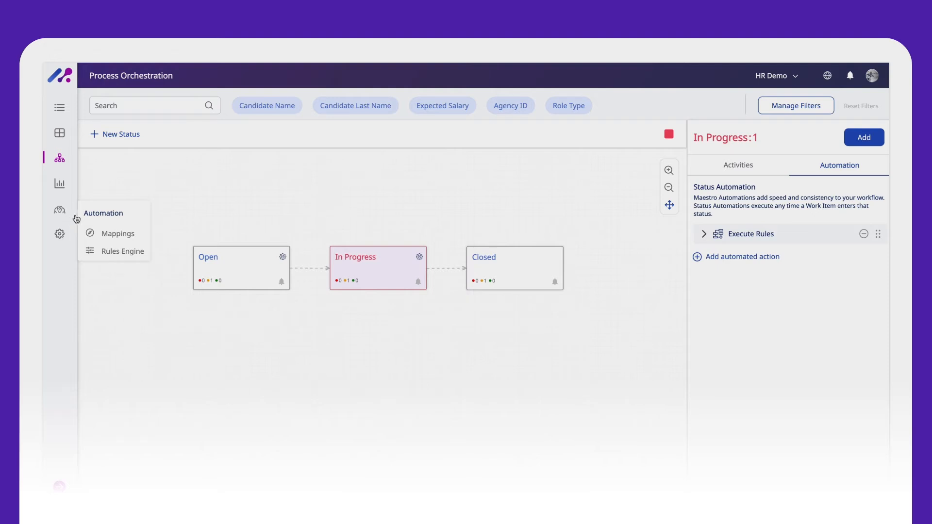
pyautogui.click(131, 255)
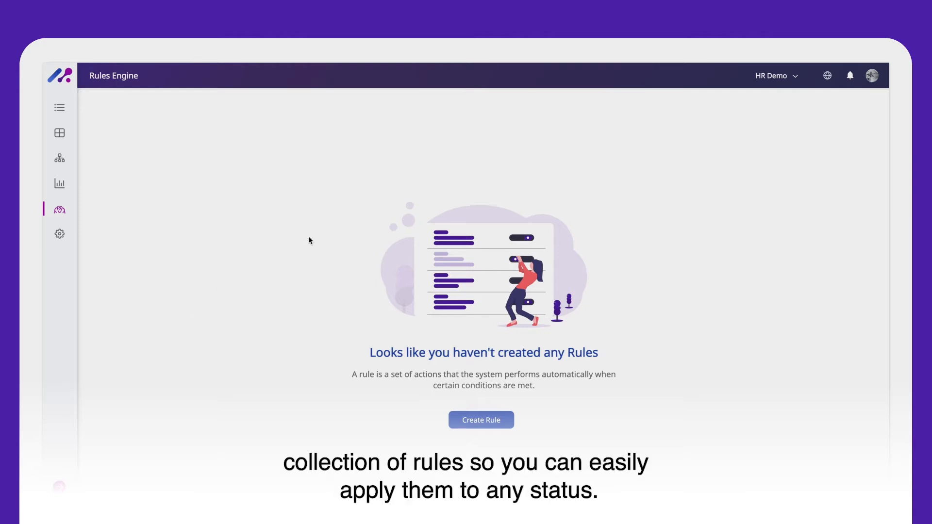
pyautogui.click(484, 422)
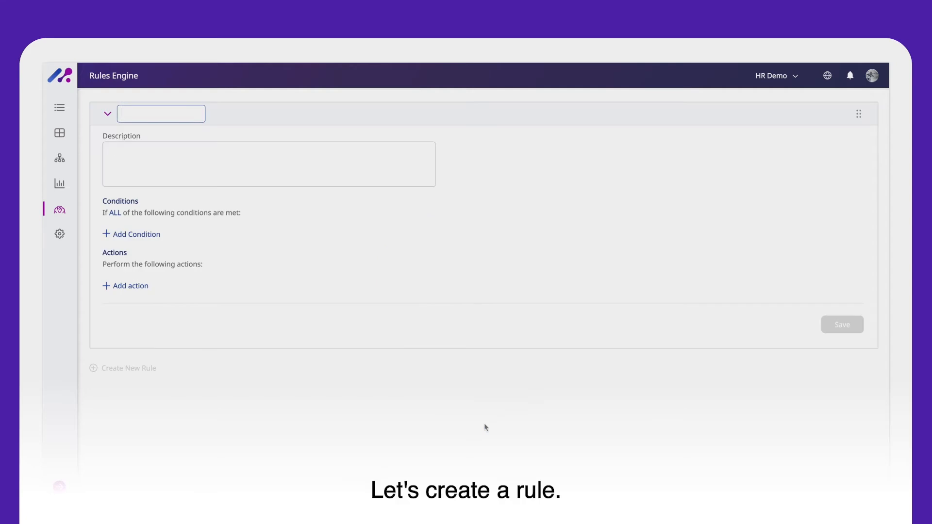
pyautogui.click(164, 109)
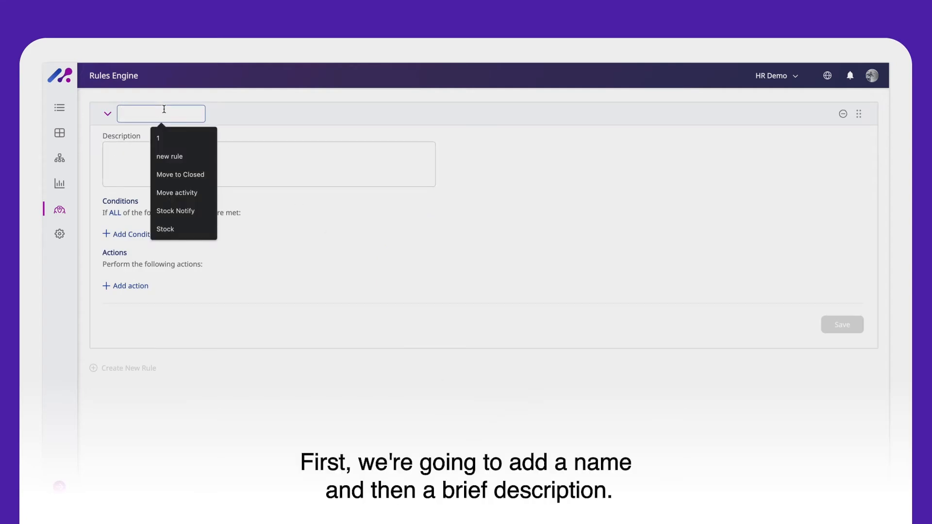
pyautogui.write('Rule Name 1')
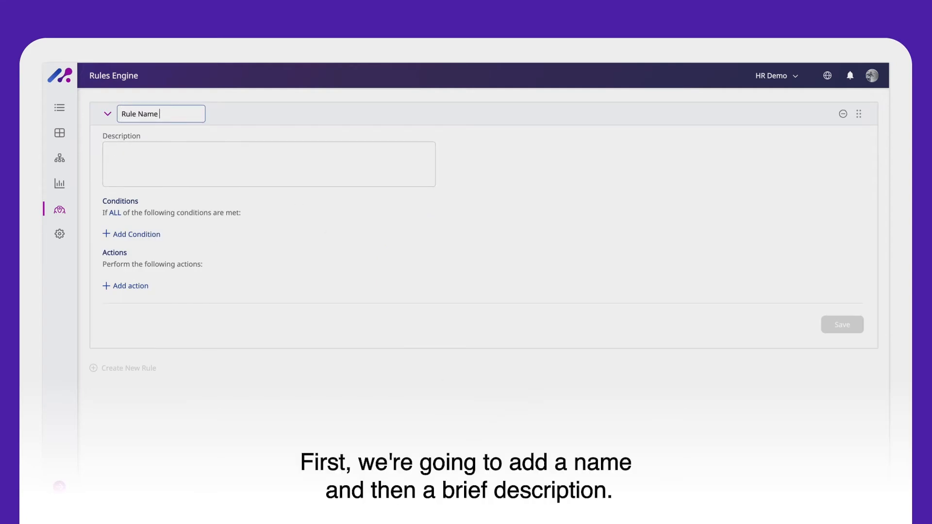
pyautogui.click(156, 152)
pyautogui.write('This is the de')
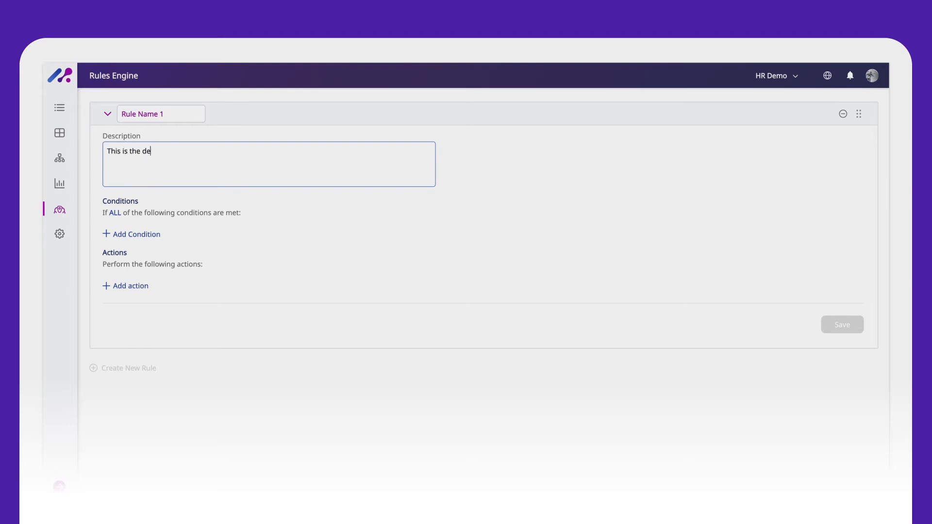
pyautogui.write('scription of the Rule')
pyautogui.click(144, 207)
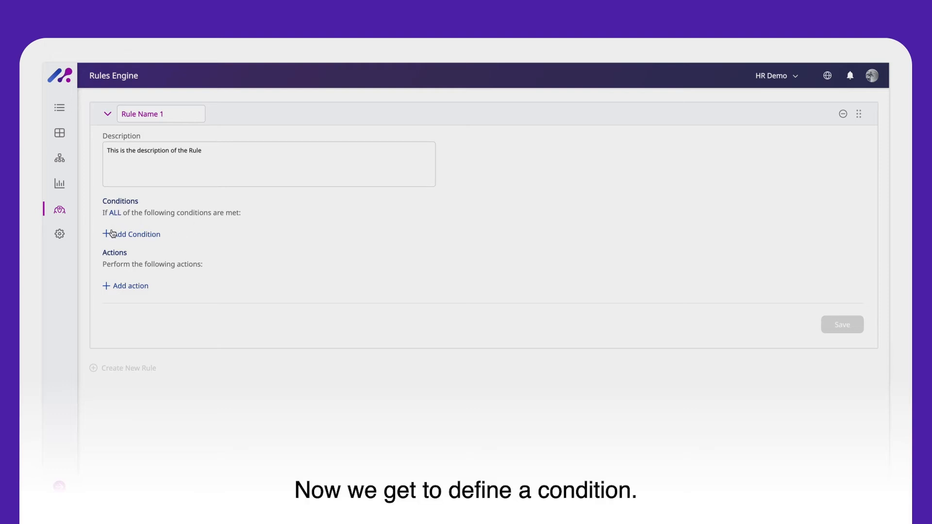
# Add a condition to the rule requiring that Agency ID Is 5
pyautogui.click(151, 236)
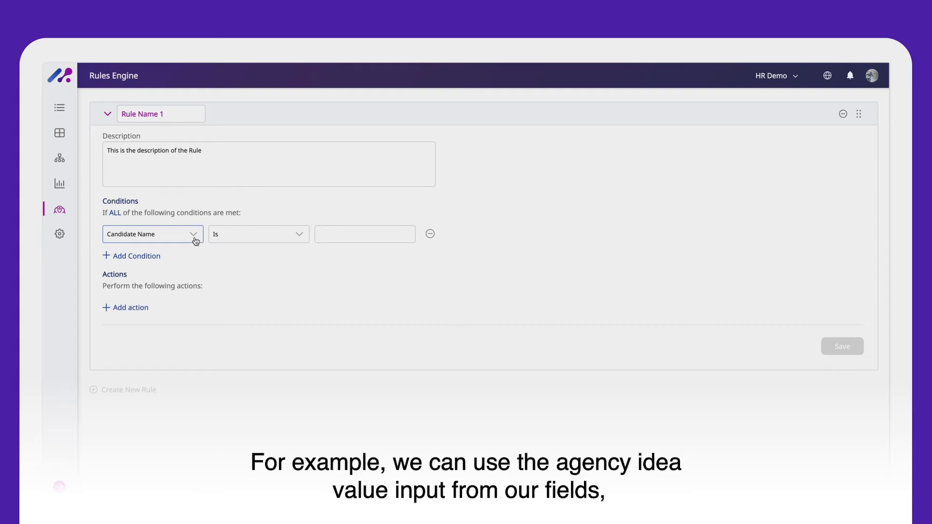
pyautogui.click(196, 241)
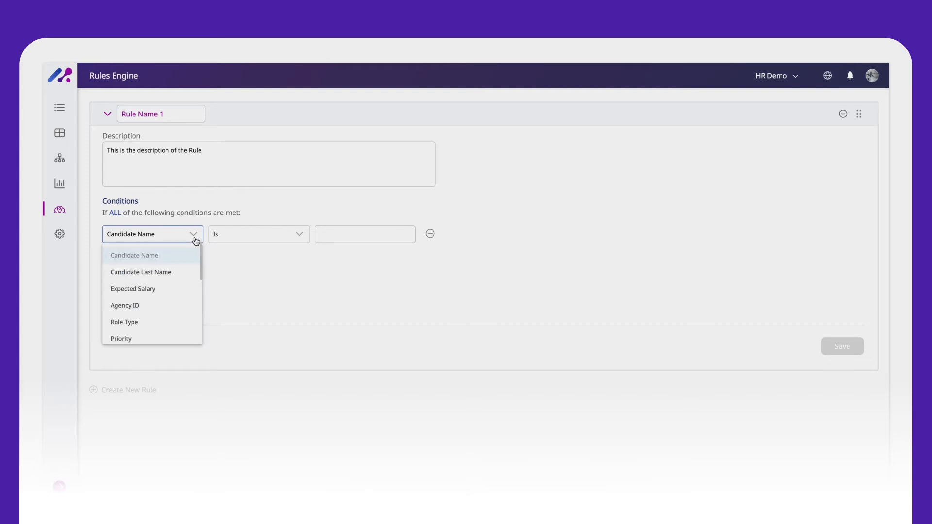
pyautogui.click(133, 307)
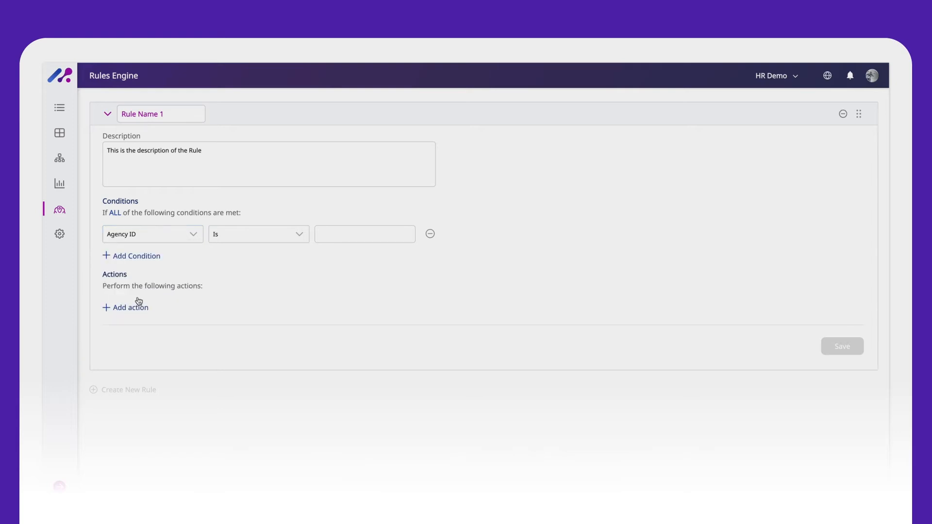
pyautogui.click(303, 236)
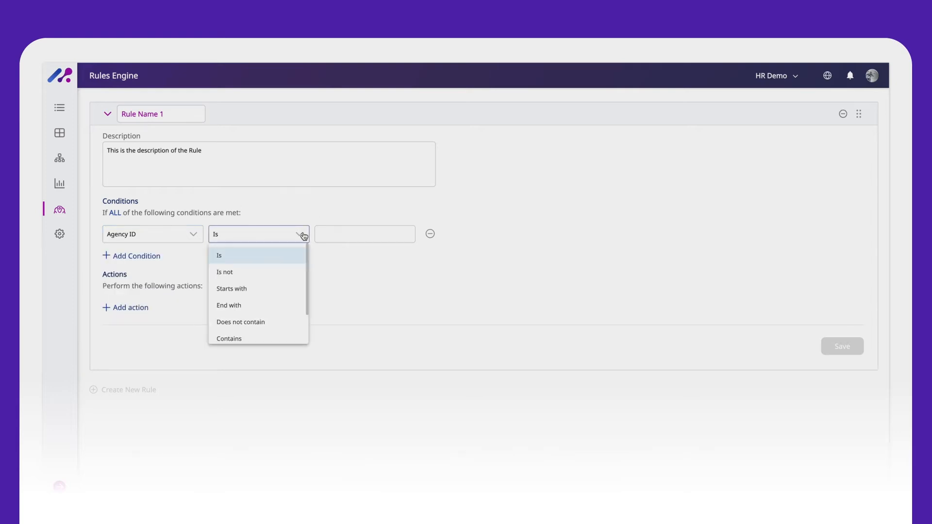
pyautogui.scroll(-2, 292, 289)
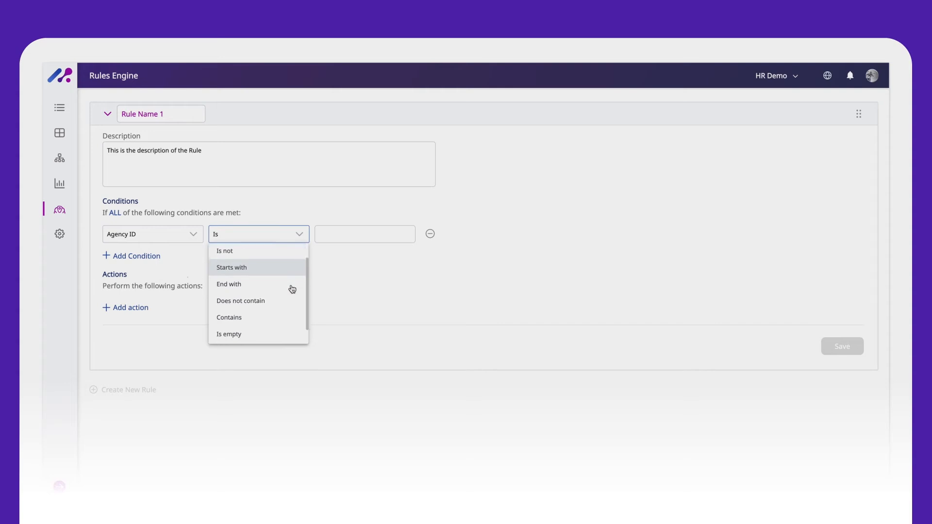
pyautogui.scroll(2, 292, 290)
pyautogui.scroll(1, 293, 290)
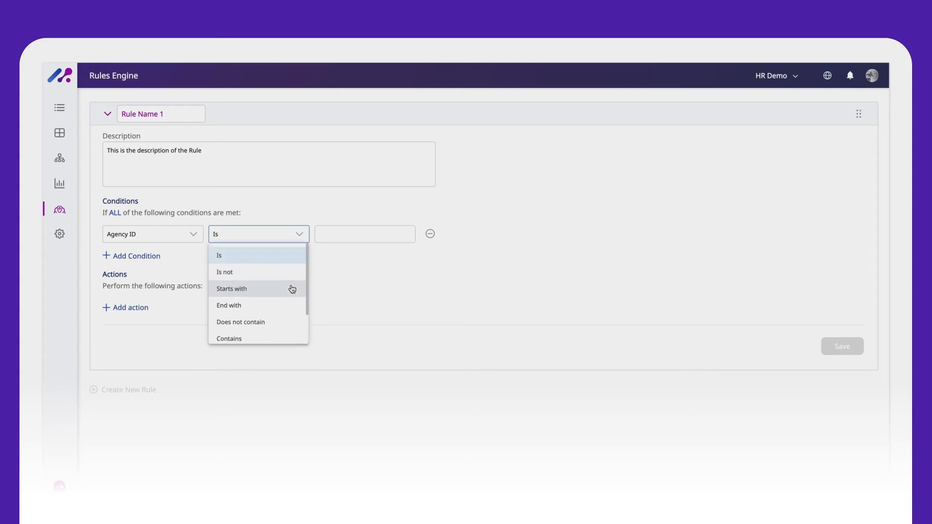
pyautogui.click(223, 260)
pyautogui.click(341, 238)
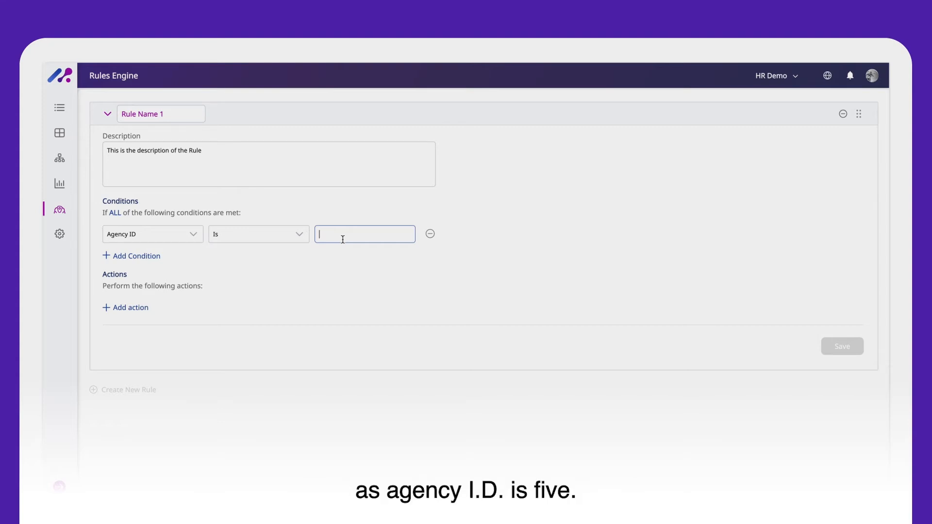
pyautogui.write('5')
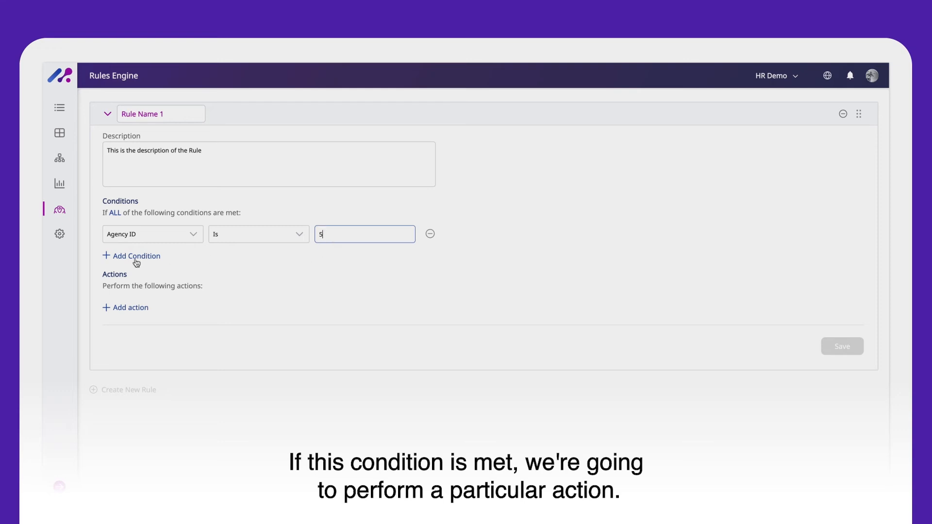
# Add an action to the rule that sets Status to Closed, and save the rule
pyautogui.click(127, 308)
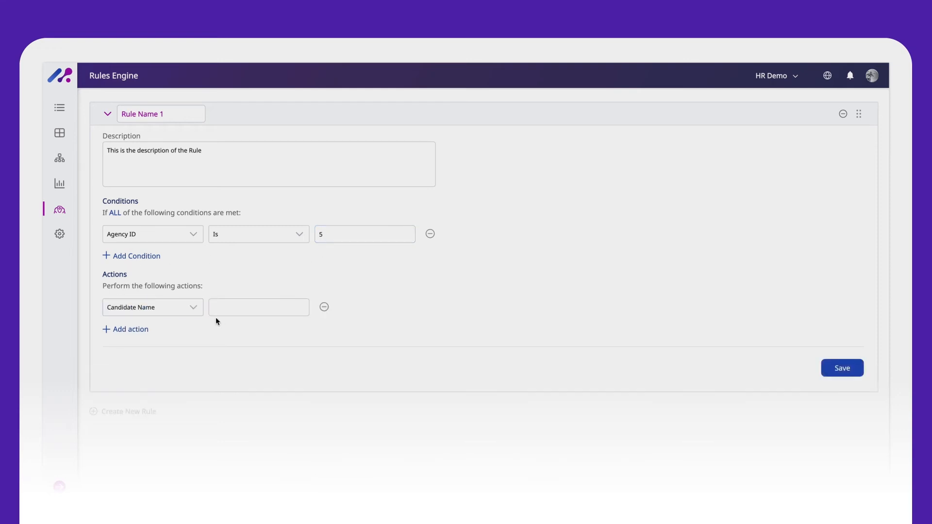
pyautogui.click(197, 311)
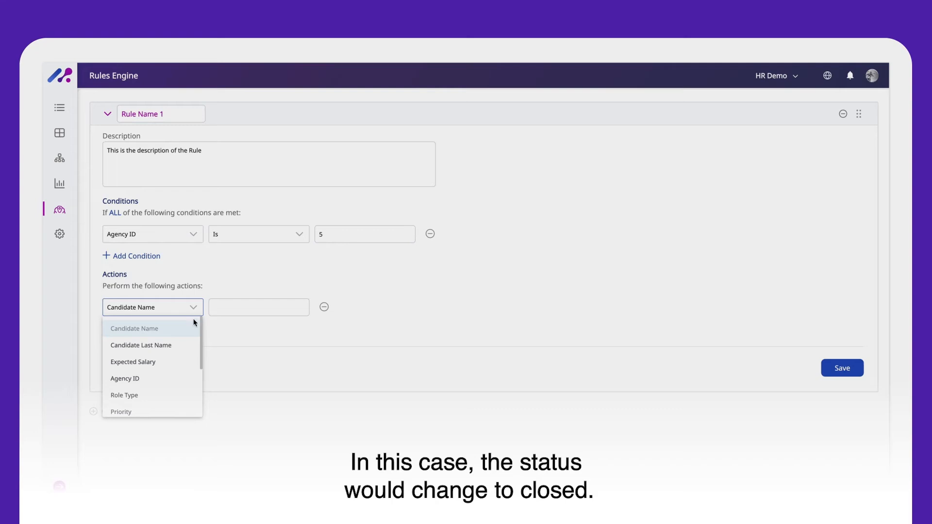
pyautogui.scroll(-2, 176, 386)
pyautogui.scroll(-3, 176, 387)
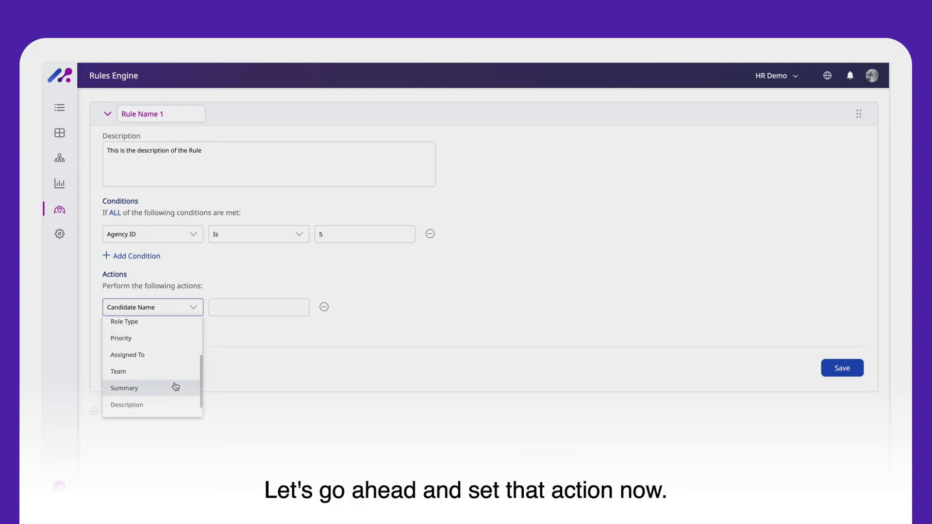
pyautogui.click(161, 409)
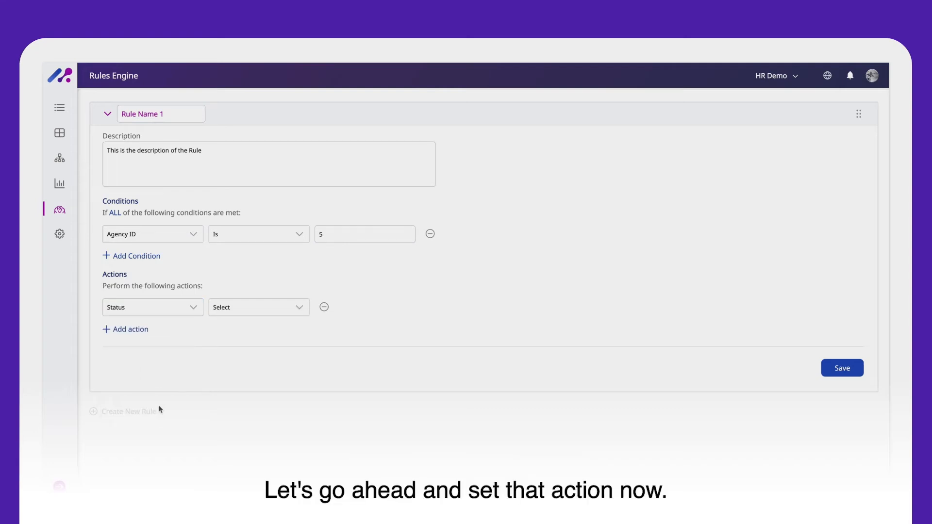
pyautogui.click(252, 311)
pyautogui.click(244, 347)
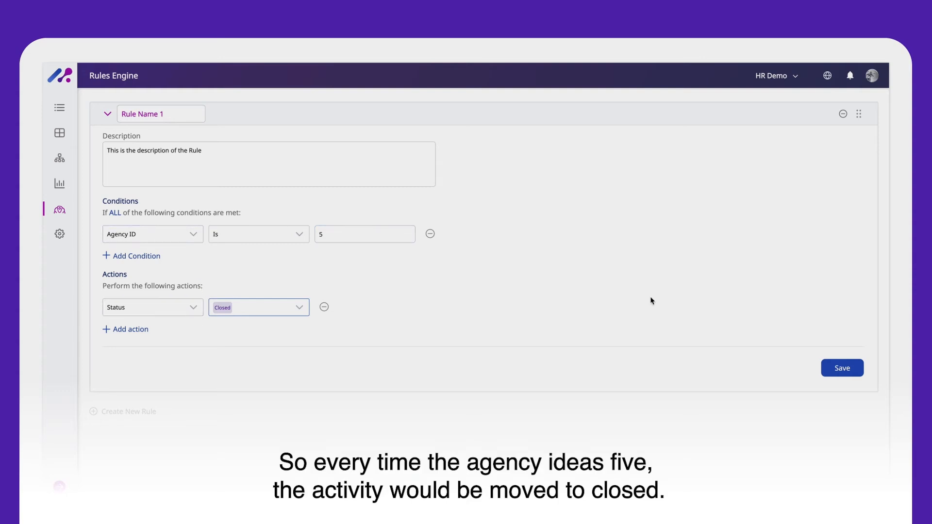
pyautogui.click(841, 369)
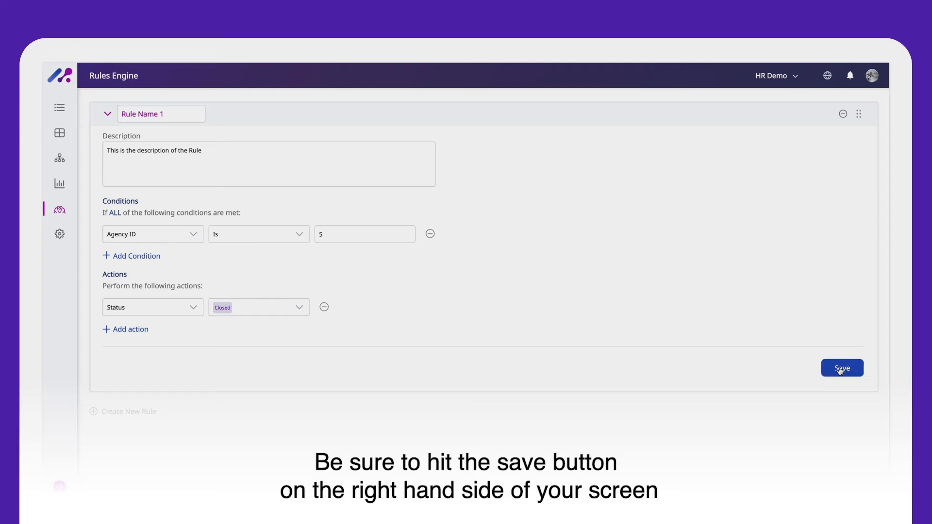
pyautogui.click(840, 368)
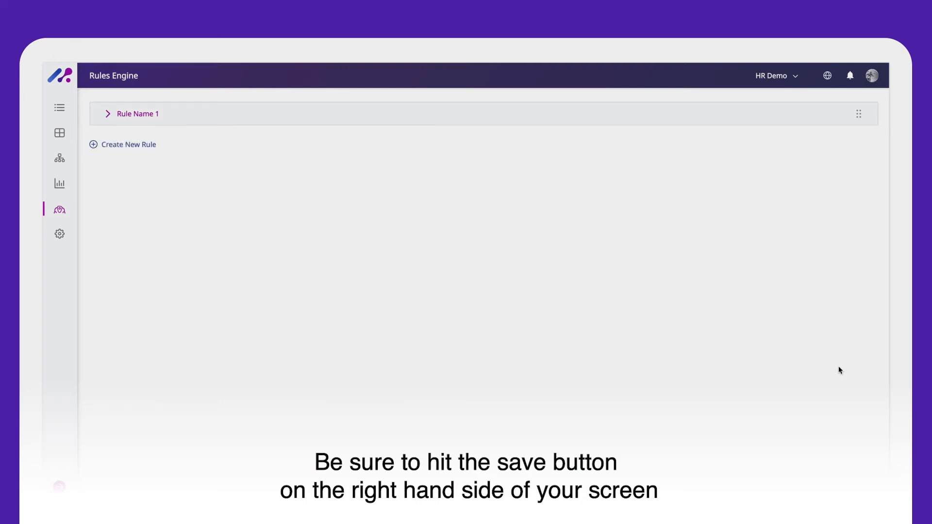
# Return to Process Orchestration and assign Rule Name 1 to the In Progress status's Execute Rules automation
pyautogui.click(60, 168)
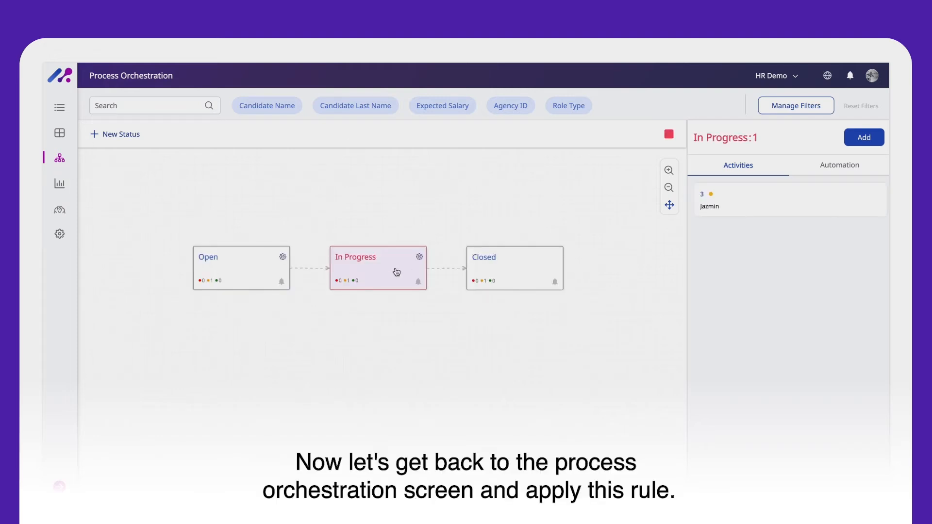
pyautogui.click(389, 277)
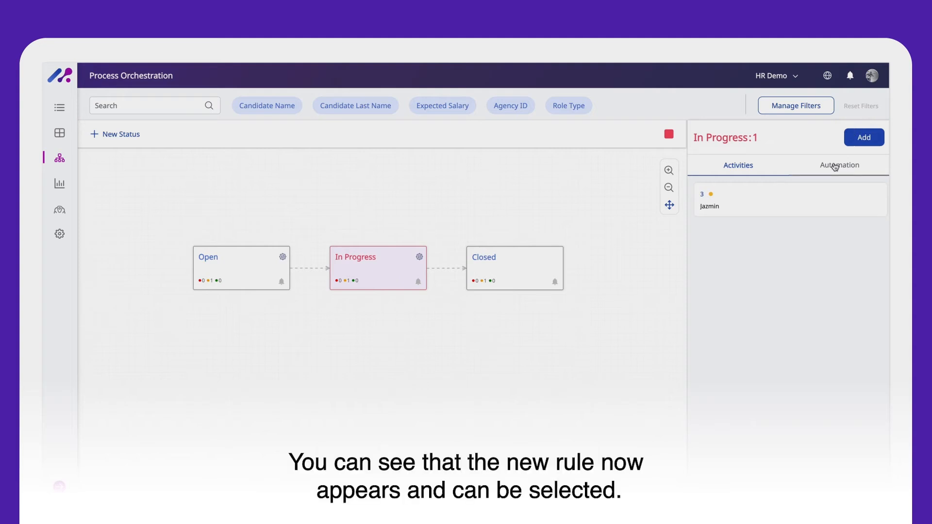
pyautogui.click(835, 167)
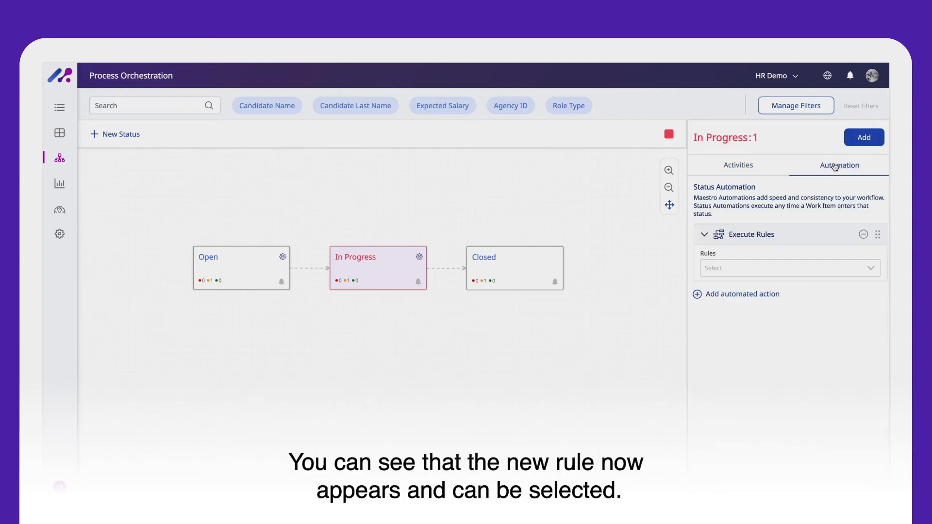
pyautogui.click(746, 273)
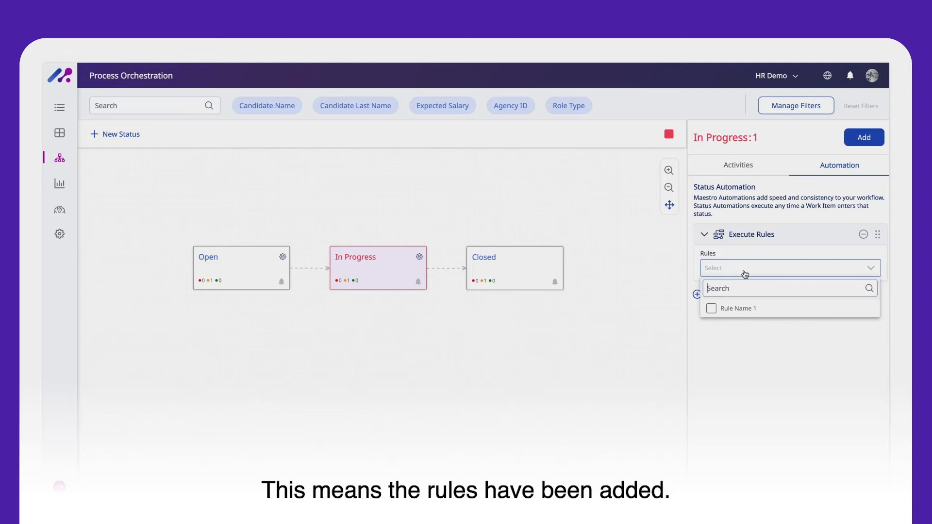
pyautogui.click(712, 309)
pyautogui.click(866, 275)
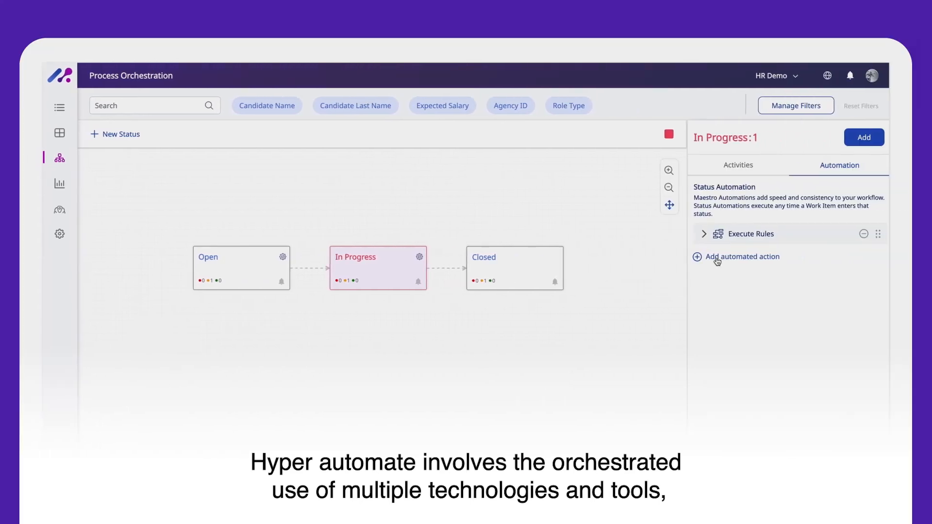
# Add a Hyperautomate automation to the In Progress status and expand its settings
pyautogui.click(718, 261)
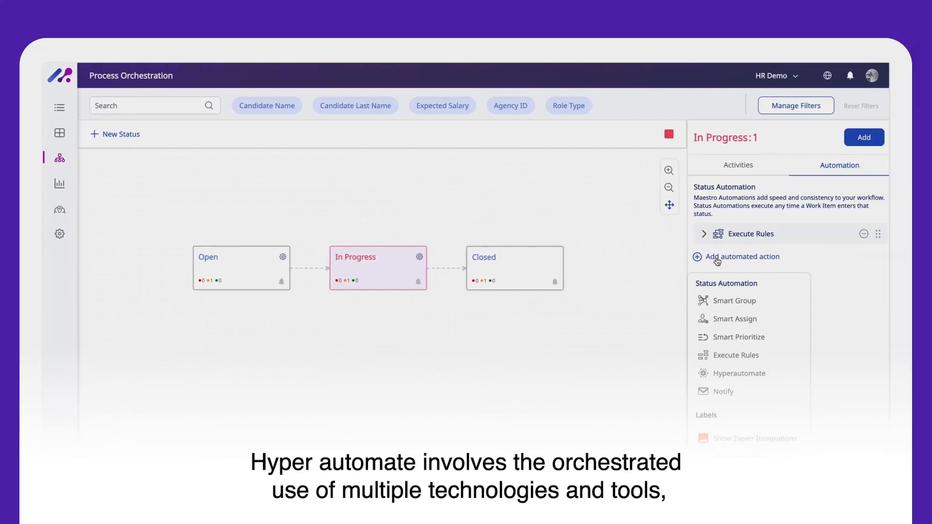
pyautogui.click(725, 374)
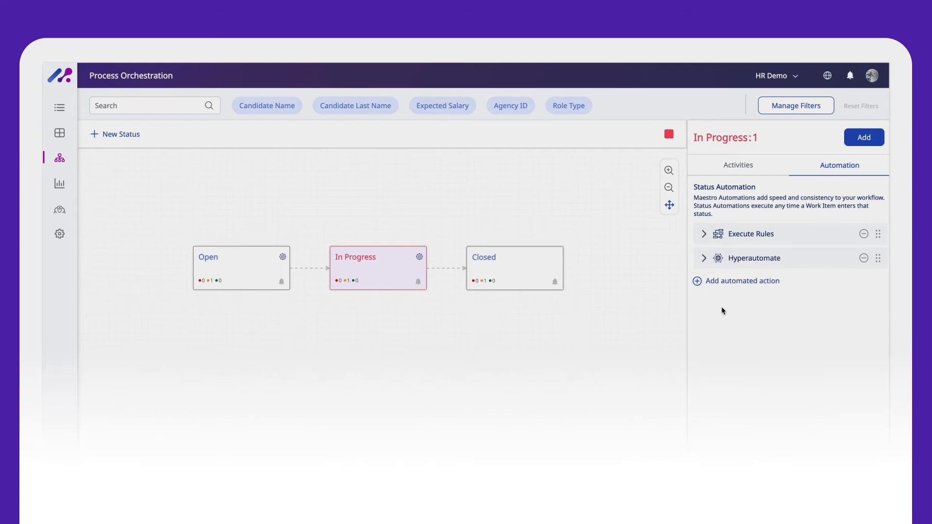
pyautogui.click(705, 258)
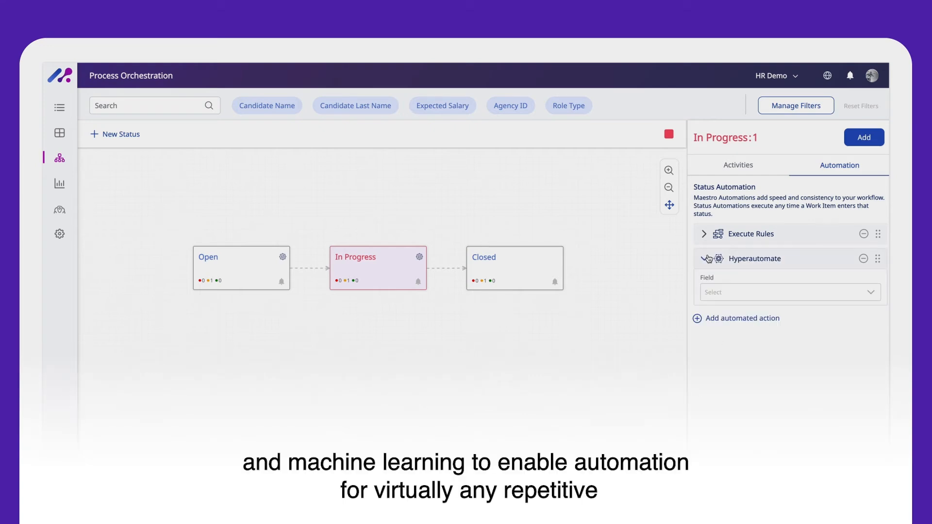
# Configure the In Progress status's Hyperautomate automation to use the Agency ID and Role Type fields
pyautogui.click(731, 295)
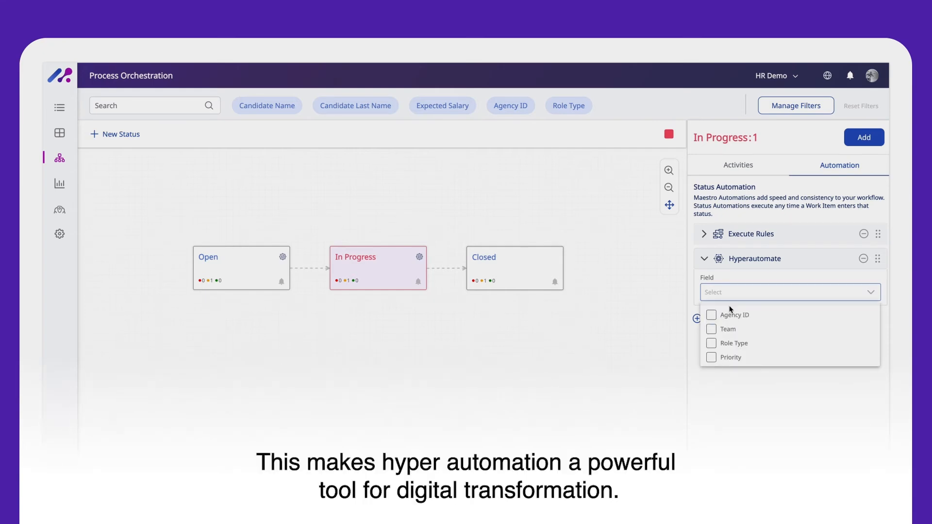
pyautogui.click(712, 317)
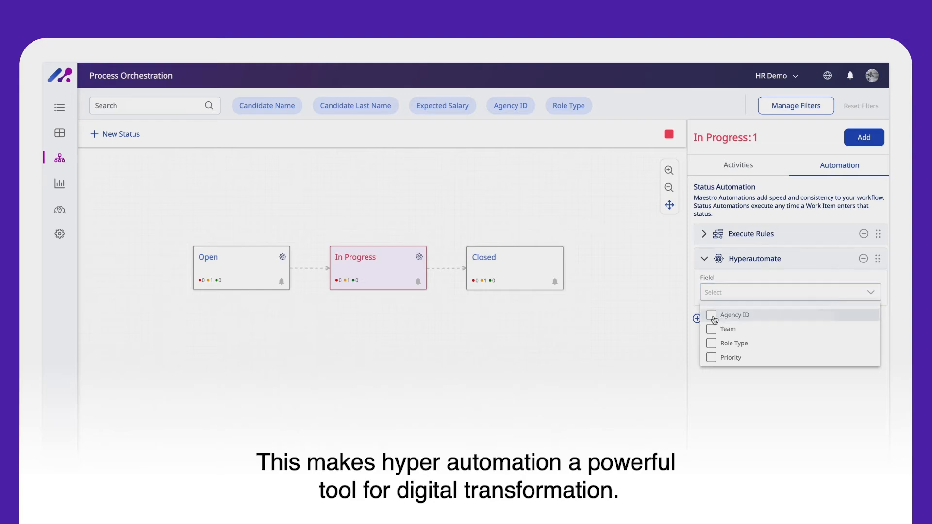
pyautogui.click(716, 328)
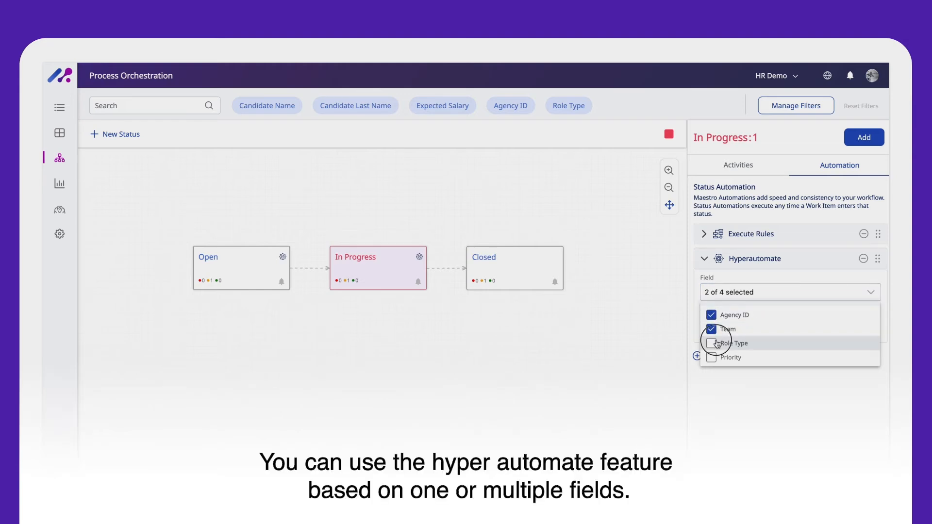
pyautogui.click(717, 343)
pyautogui.click(722, 354)
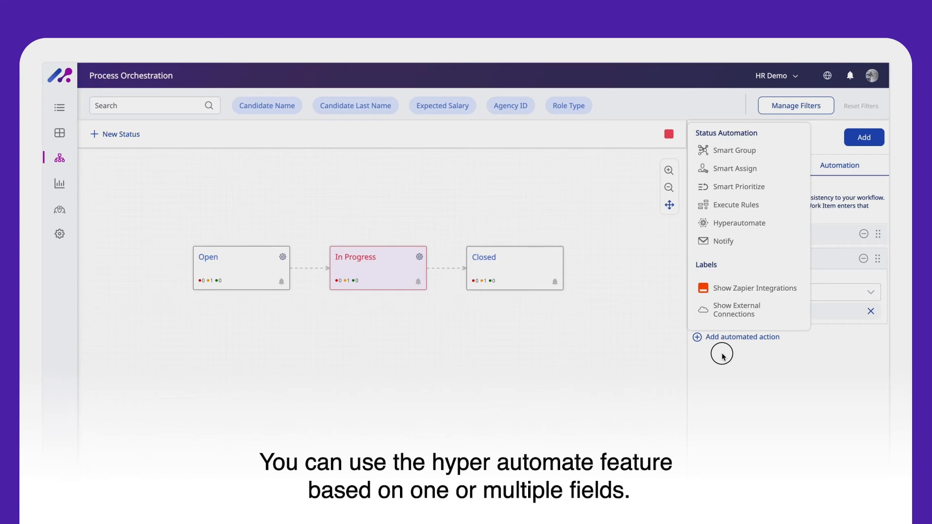
pyautogui.click(732, 292)
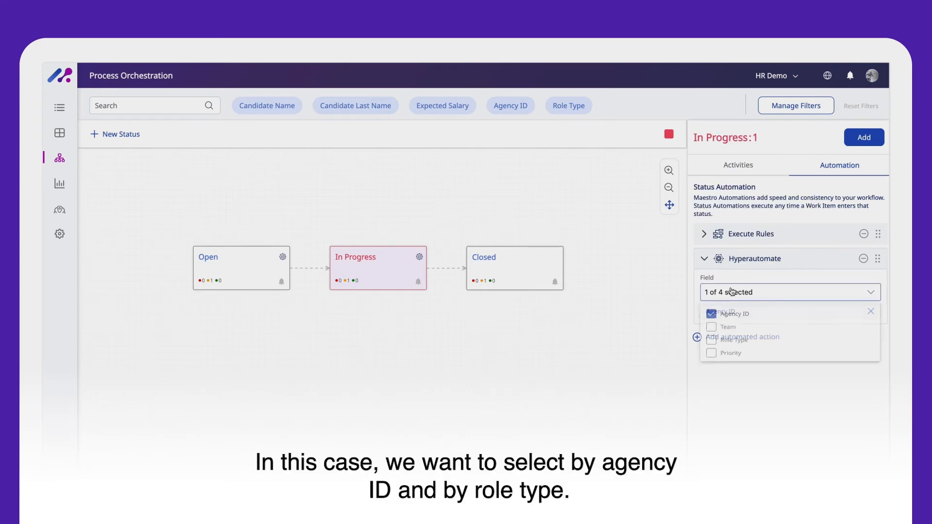
pyautogui.click(712, 343)
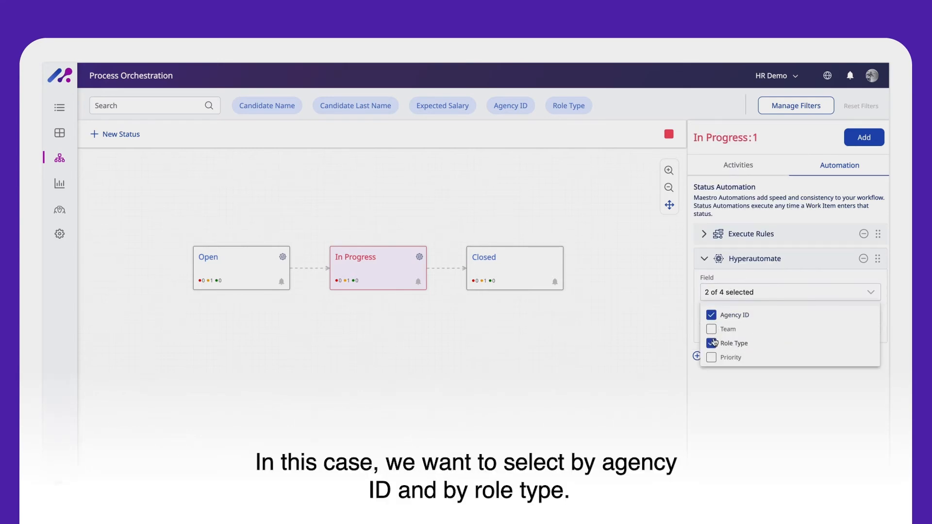
pyautogui.click(724, 377)
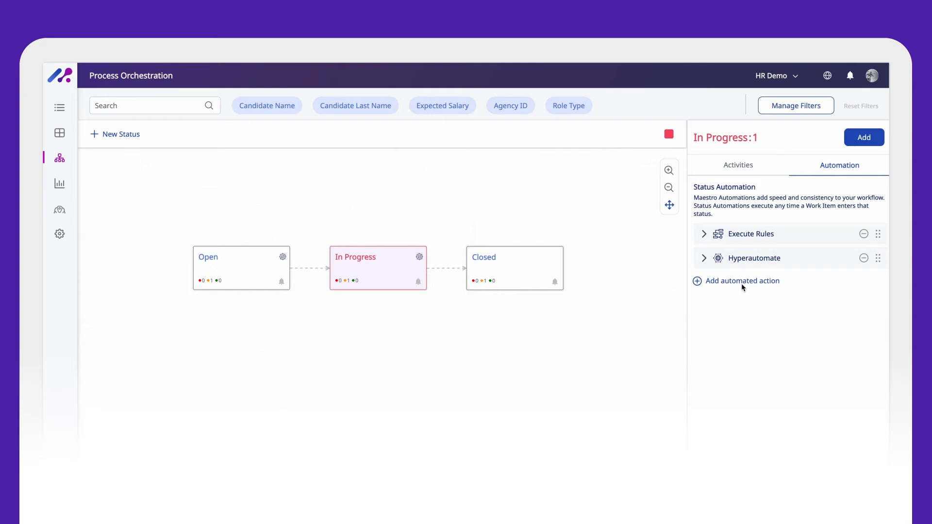
# Add a Notify automation to the In Progress status and search for the person who should be notified
pyautogui.click(698, 282)
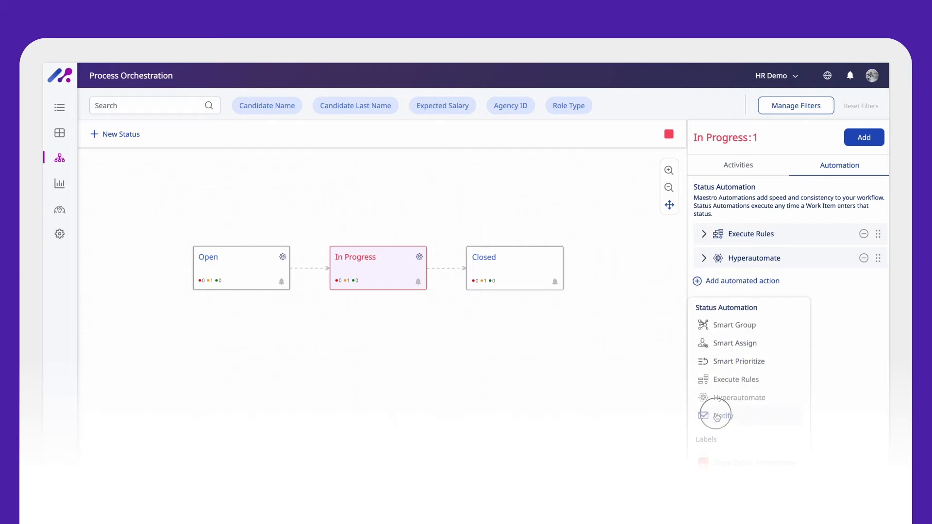
pyautogui.click(717, 417)
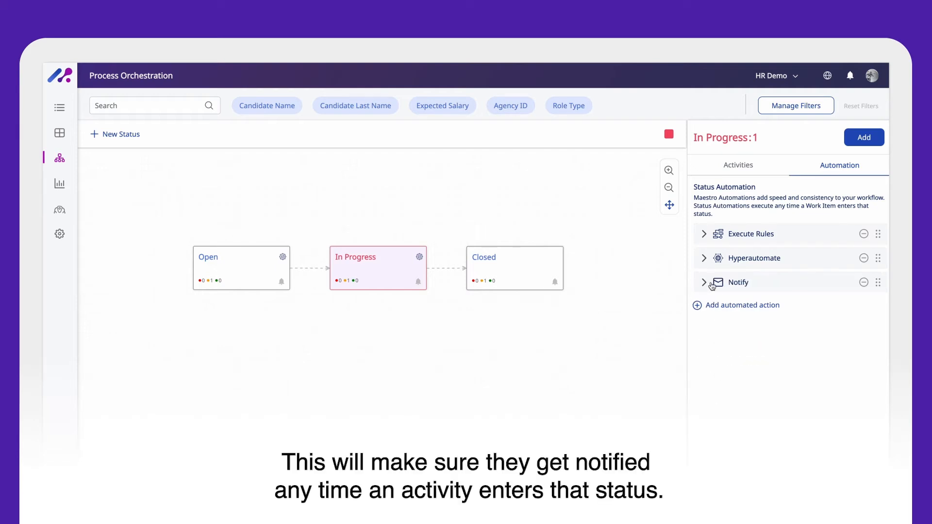
pyautogui.click(705, 284)
pyautogui.click(734, 305)
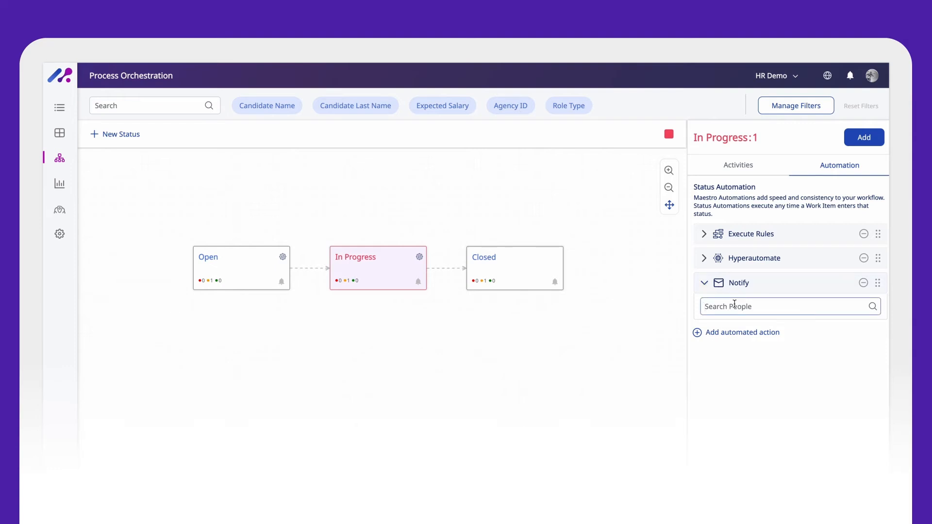
pyautogui.write('la')
pyautogui.click(742, 350)
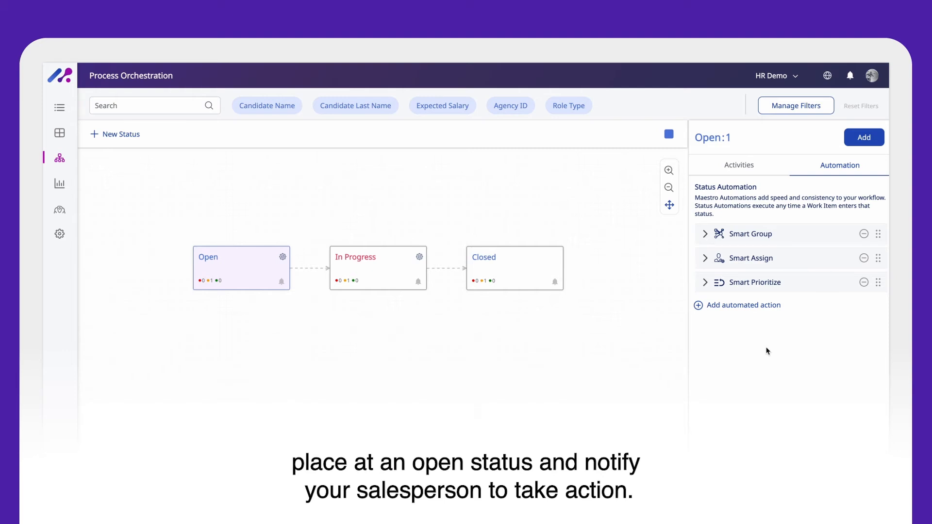
# Add a Show Zapier Integrations label to the Open status and authorize Maestro's connection to the Zapier account
pyautogui.click(750, 309)
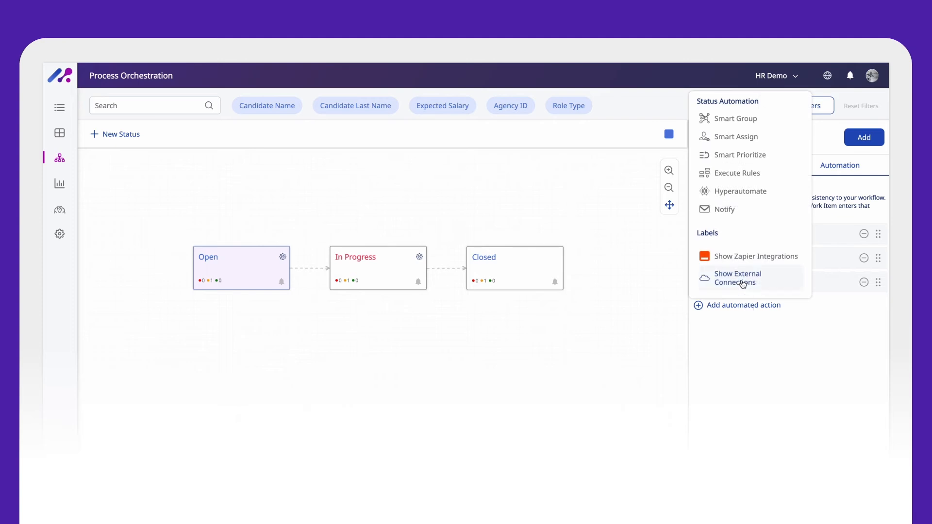
pyautogui.click(741, 263)
pyautogui.click(704, 308)
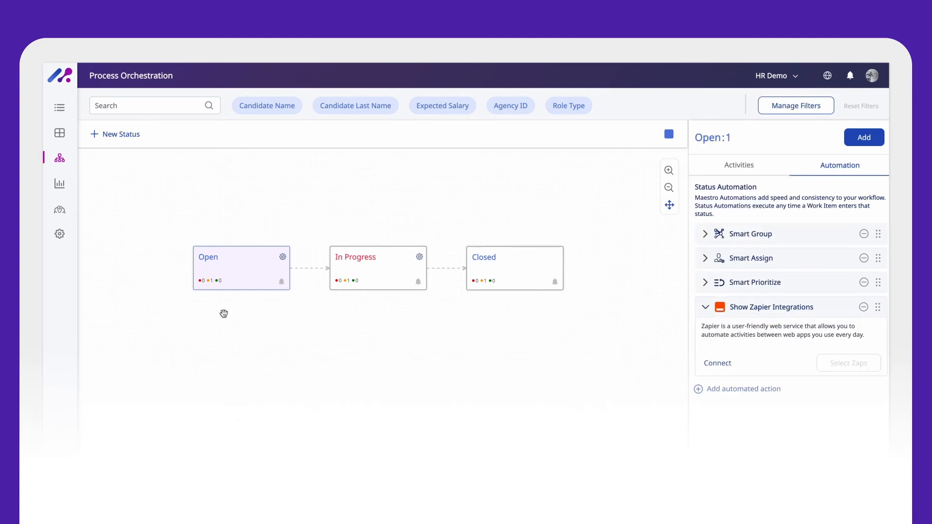
pyautogui.click(718, 365)
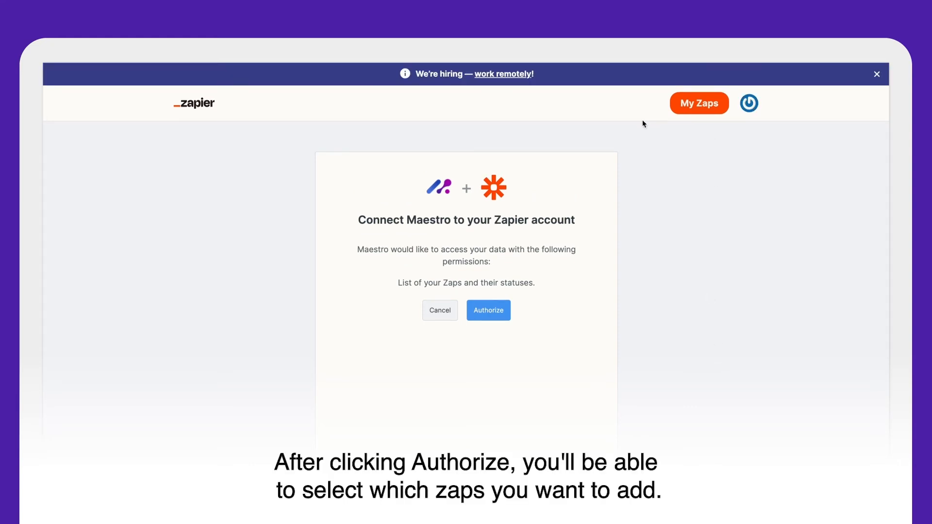
pyautogui.click(496, 314)
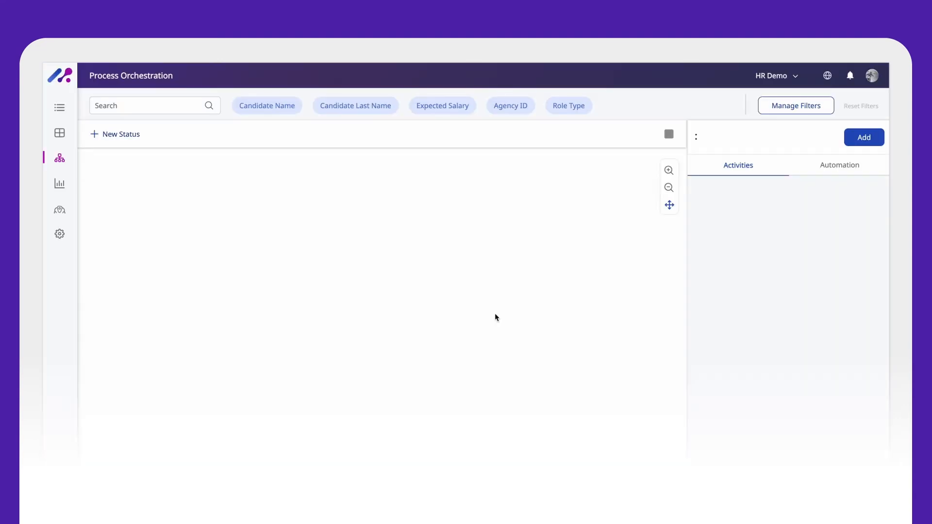
# Associate the Google Sheets to Maestro Zap, which creates a new activity for each new sheet row, with the Open status
pyautogui.click(862, 174)
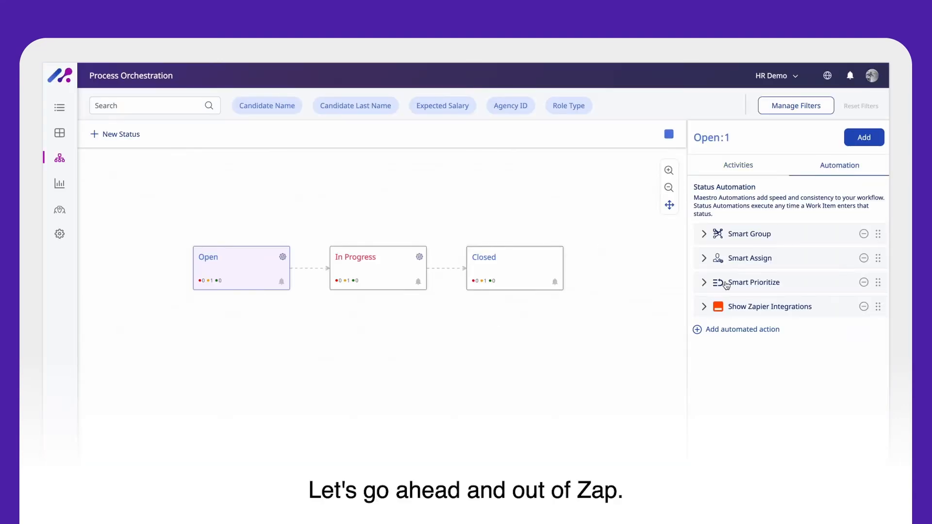
pyautogui.click(701, 308)
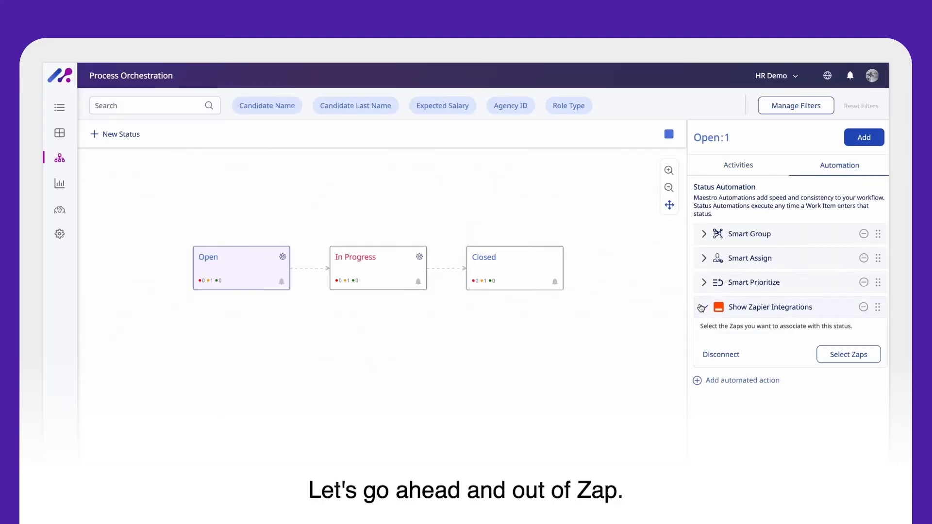
pyautogui.click(837, 357)
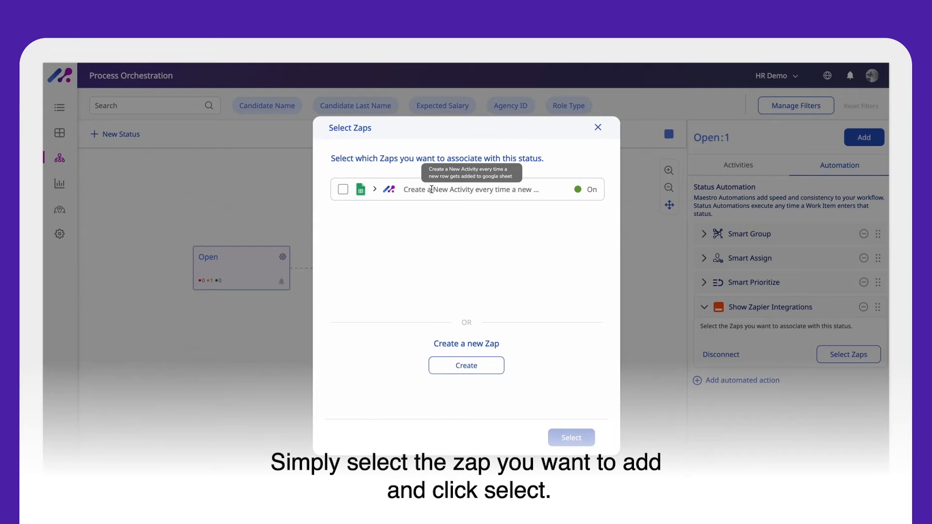
pyautogui.click(343, 189)
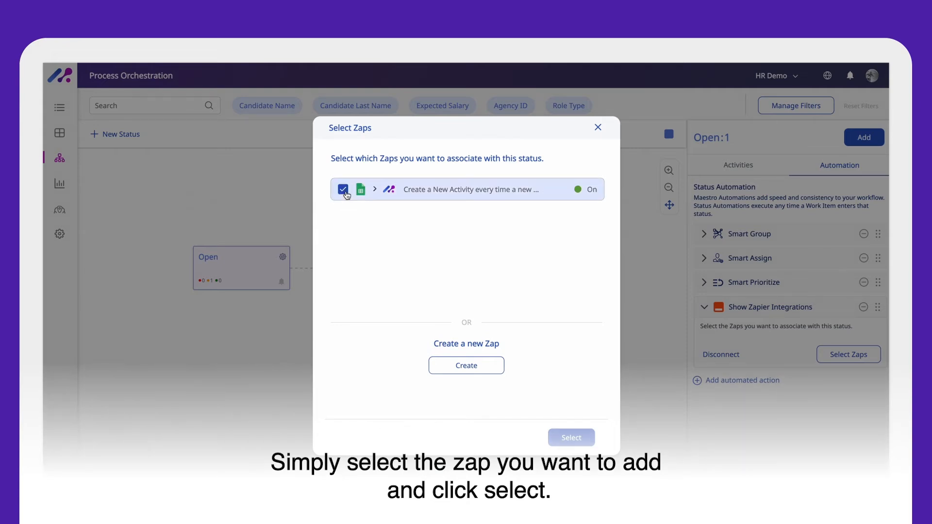
pyautogui.click(571, 438)
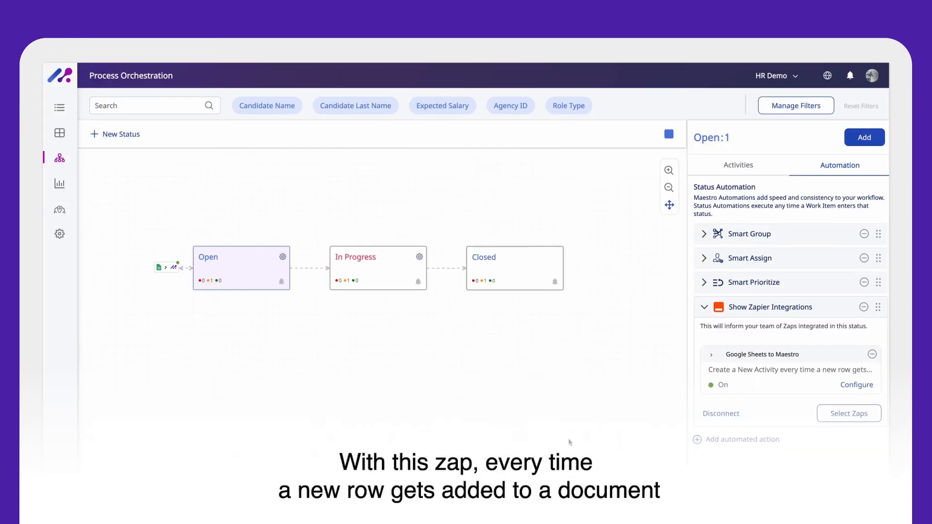
# Reposition the Google Sheets to Maestro label above and to the left of the Open status, and open the Zap's configuration
pyautogui.moveTo(166, 267)
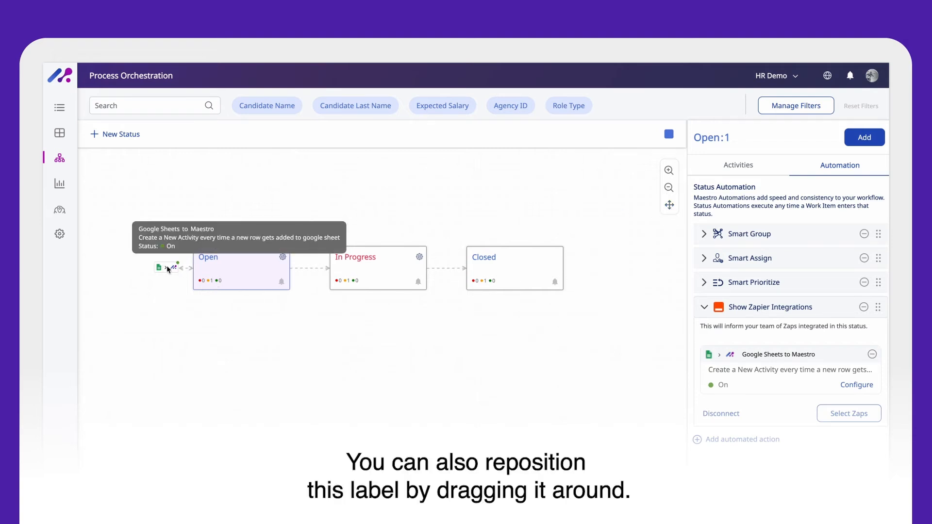
pyautogui.moveTo(167, 268); pyautogui.dragTo(152, 225)
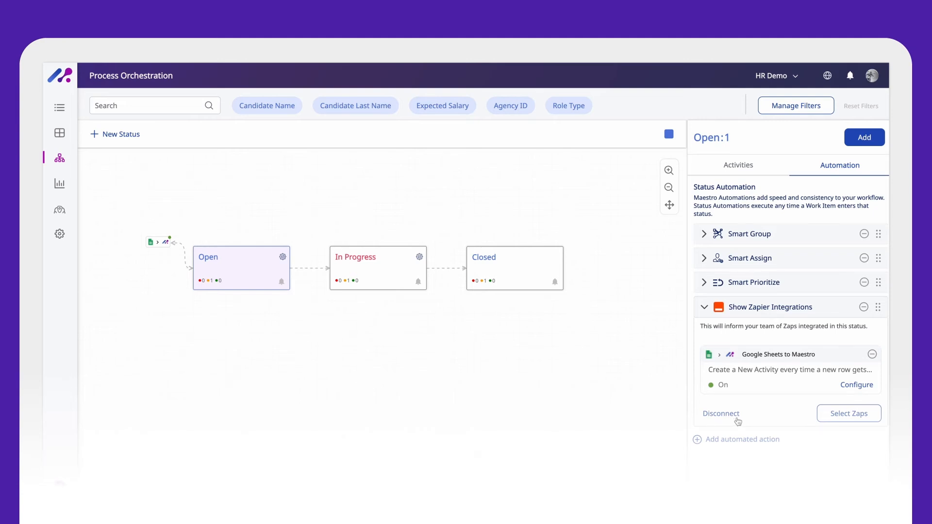
pyautogui.click(858, 385)
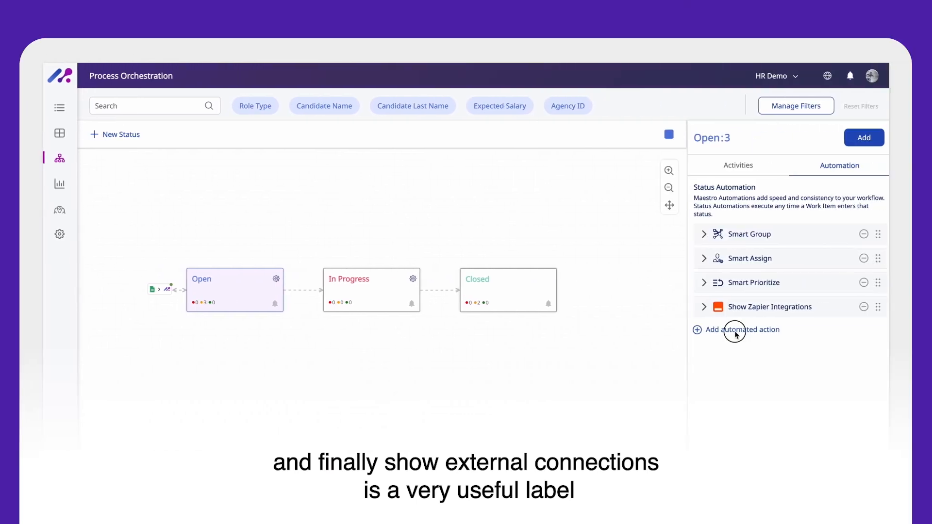
# Add a Show External Connections label named Old Excel Sheet to the Open status, and reposition it higher above the status
pyautogui.click(732, 331)
pyautogui.click(728, 303)
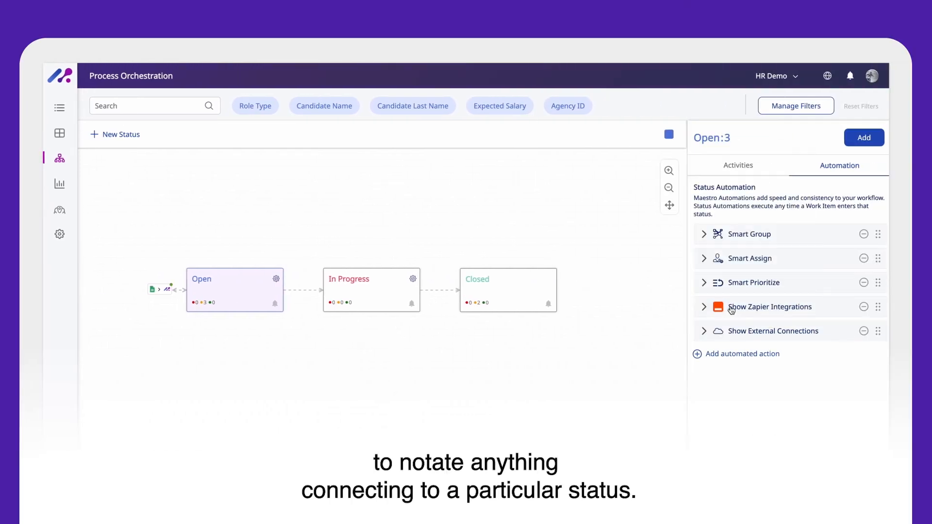
pyautogui.click(704, 332)
pyautogui.click(714, 366)
pyautogui.write('Old Excel Sheet')
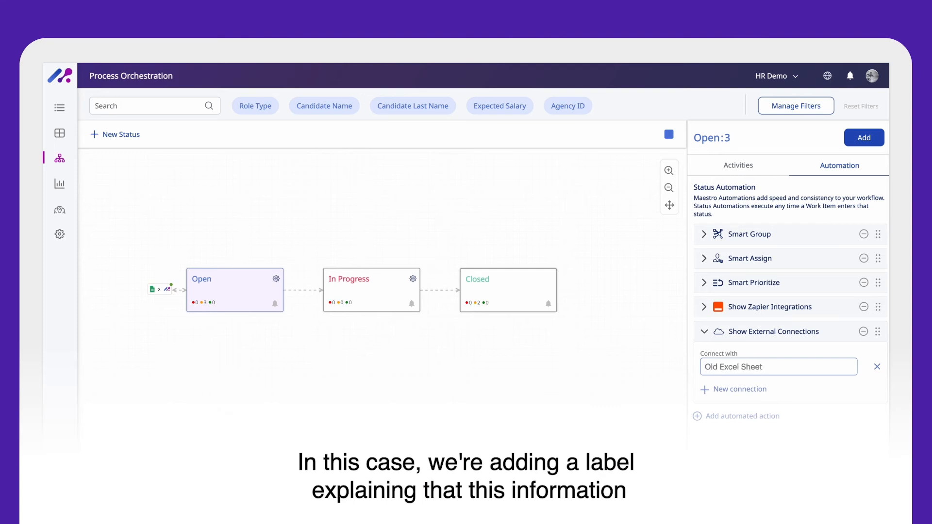
pyautogui.click(482, 370)
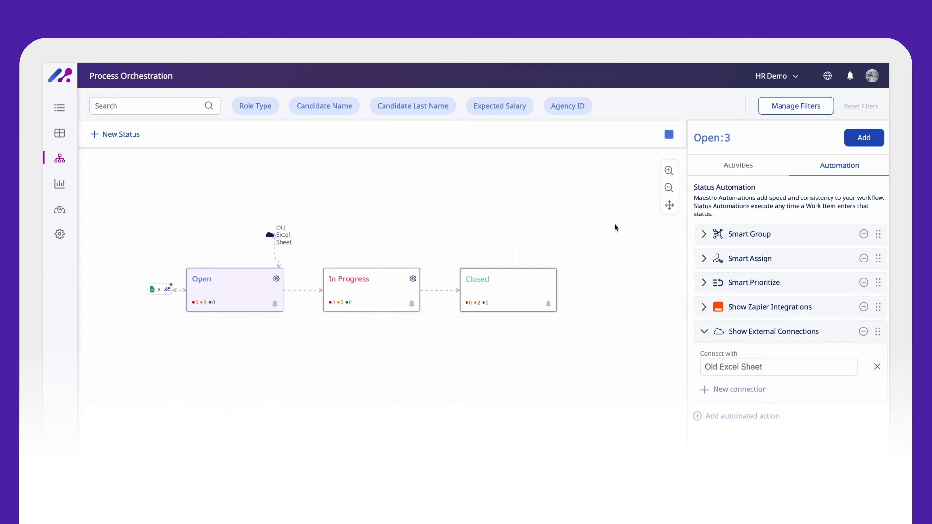
pyautogui.moveTo(286, 236); pyautogui.dragTo(275, 199)
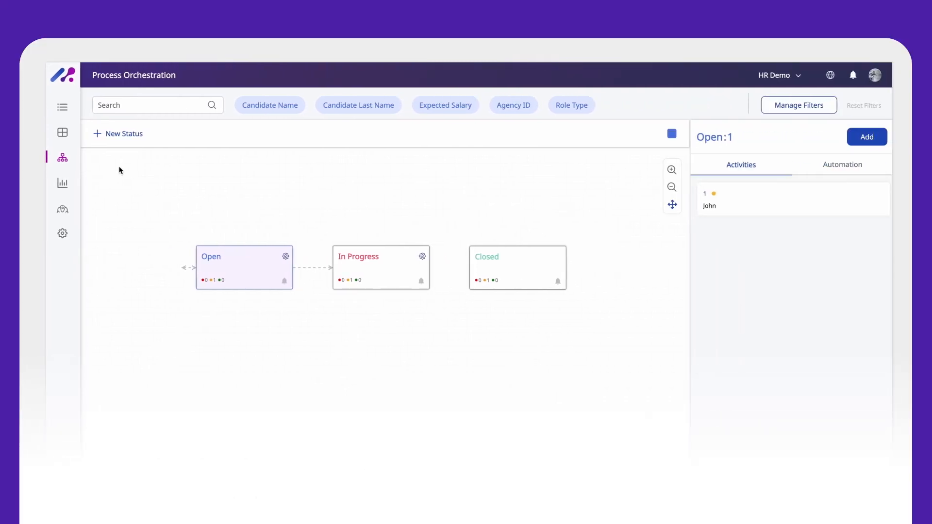
# On the Kanban board, view the form for adding an Open activity, and move activity 3 from In Progress to Closed
pyautogui.click(65, 136)
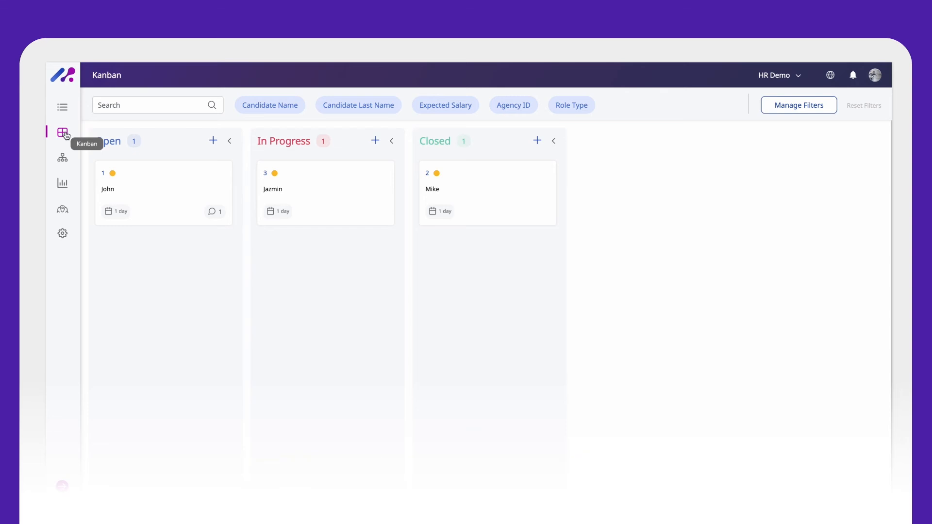
pyautogui.click(213, 142)
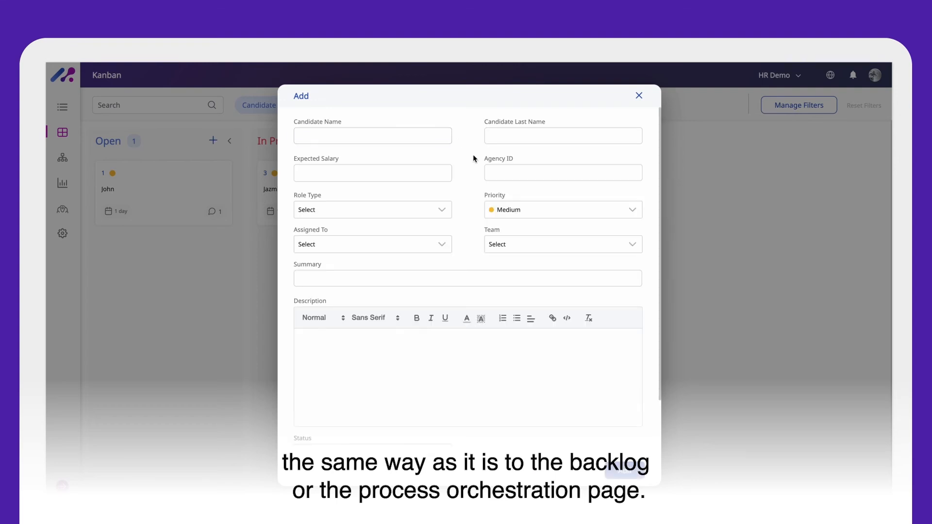
pyautogui.click(639, 96)
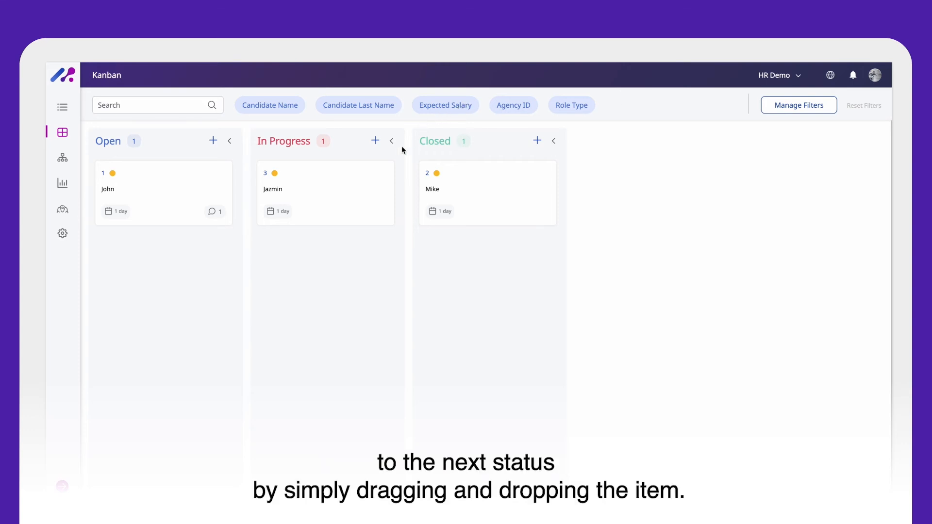
pyautogui.moveTo(288, 185); pyautogui.dragTo(456, 258)
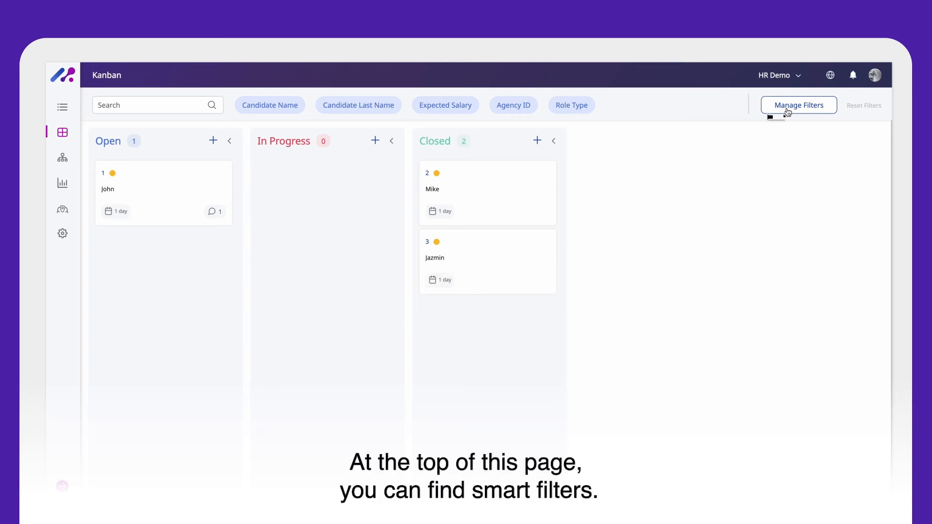
# Examine the condition types of the Candidate Name filter and the list of fields available as board filters
pyautogui.click(301, 110)
pyautogui.click(333, 145)
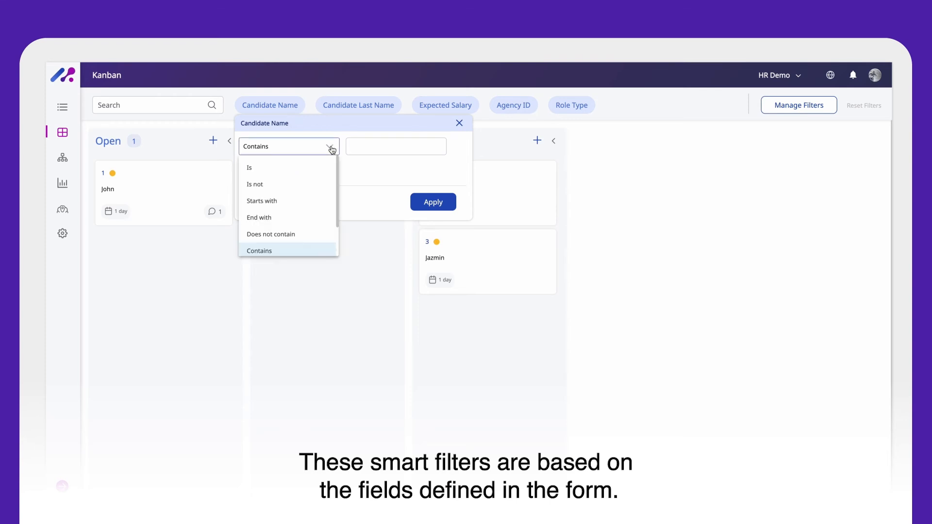
pyautogui.click(330, 147)
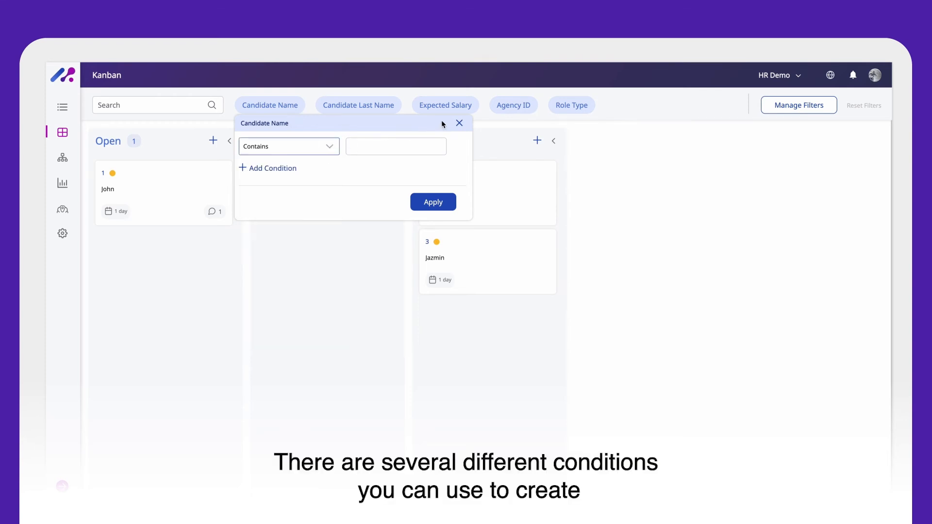
pyautogui.click(460, 124)
pyautogui.click(795, 107)
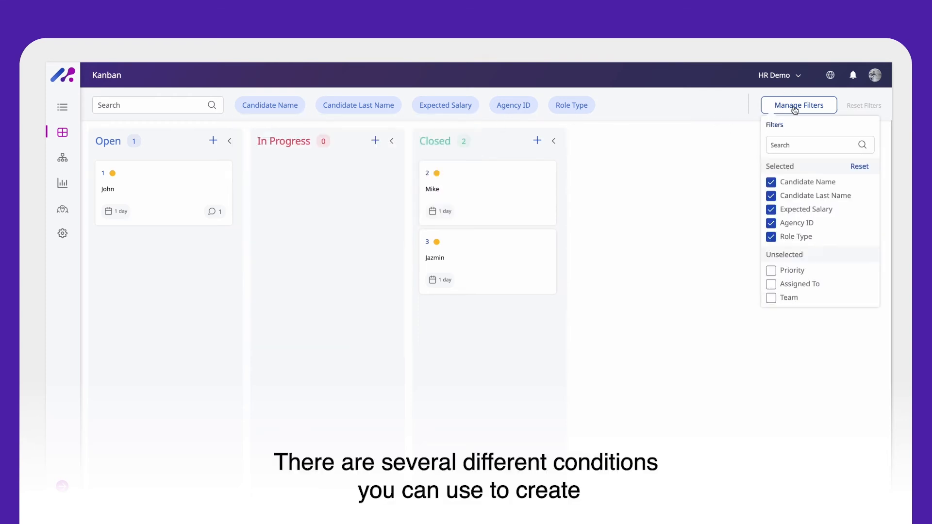
pyautogui.scroll(-1, 787, 268)
pyautogui.scroll(-1, 787, 266)
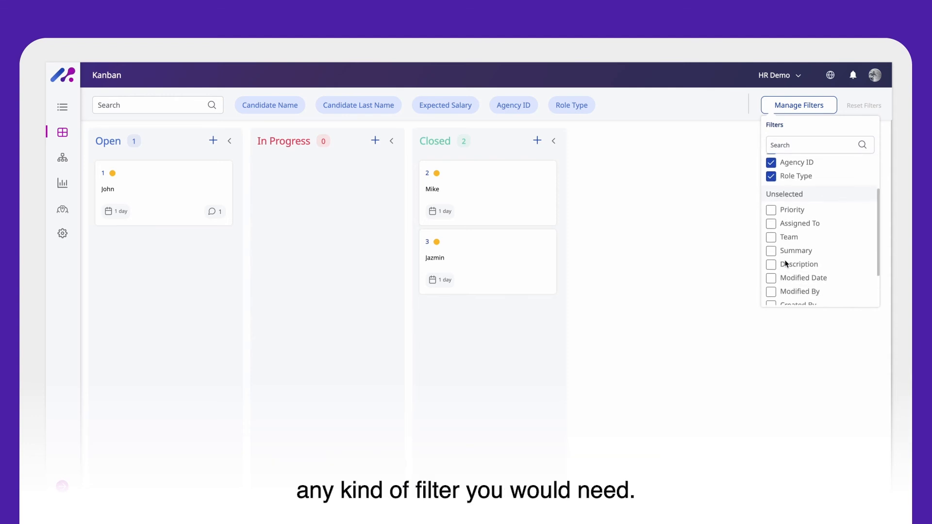
# Add the Priority and Assigned To board filters, and remove the Candidate Name and Candidate Last Name filters
pyautogui.click(772, 212)
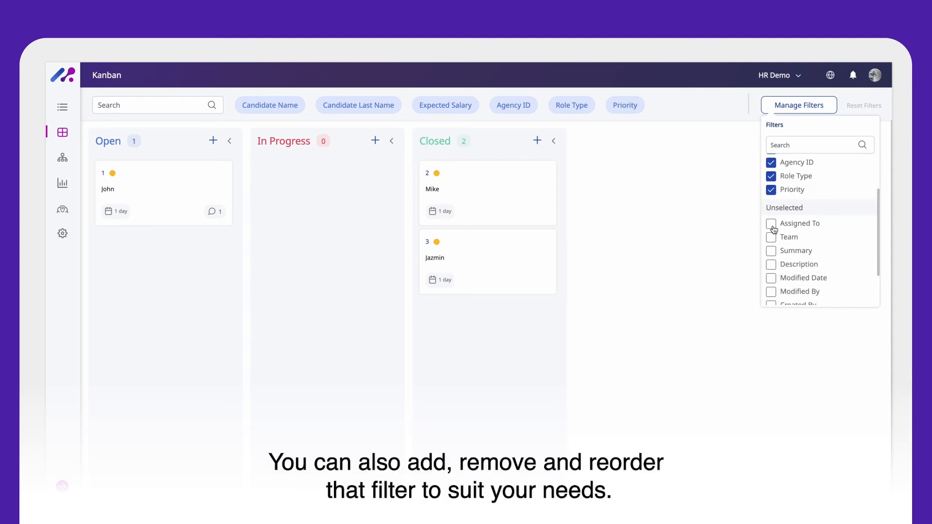
pyautogui.click(772, 224)
pyautogui.scroll(3, 774, 231)
pyautogui.click(771, 184)
pyautogui.click(772, 183)
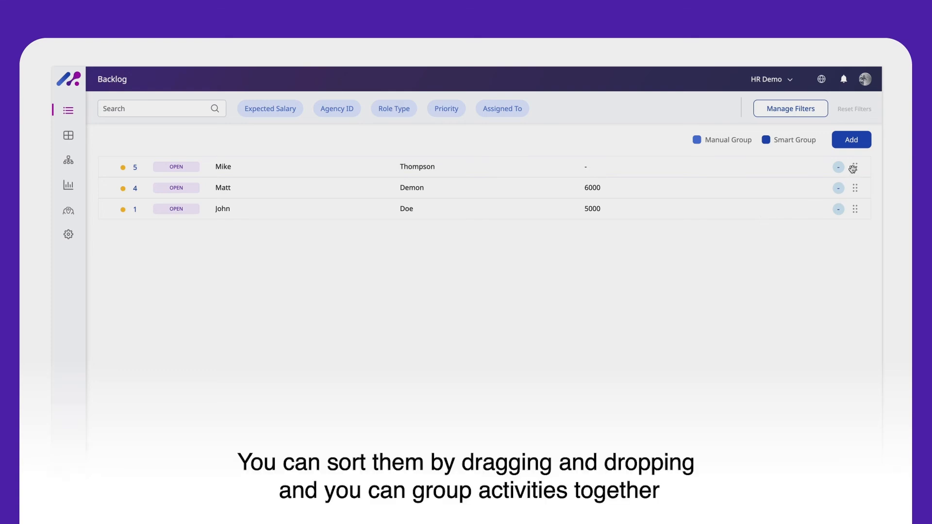
# In the Backlog, reorder the open activities and combine activities 1 and 4 into a manual group above activity 5
pyautogui.moveTo(745, 171); pyautogui.dragTo(746, 216)
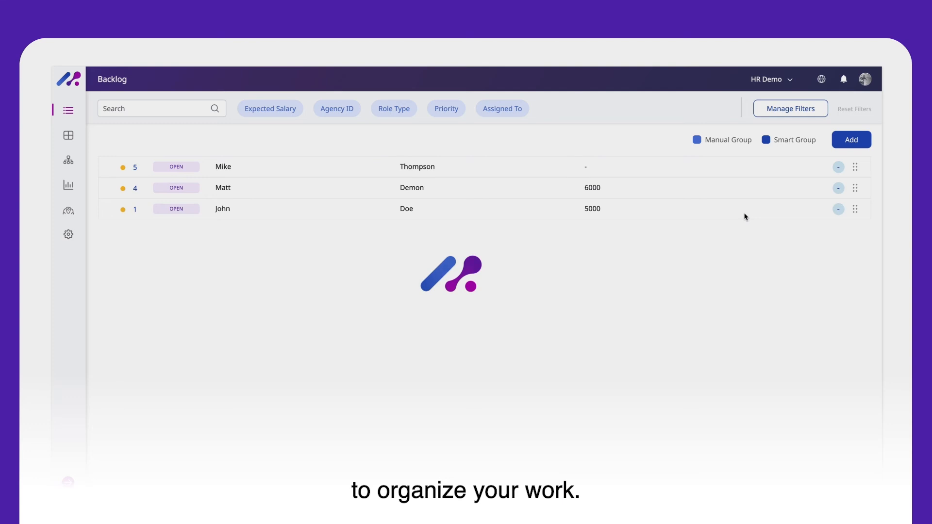
pyautogui.moveTo(744, 209); pyautogui.dragTo(744, 162)
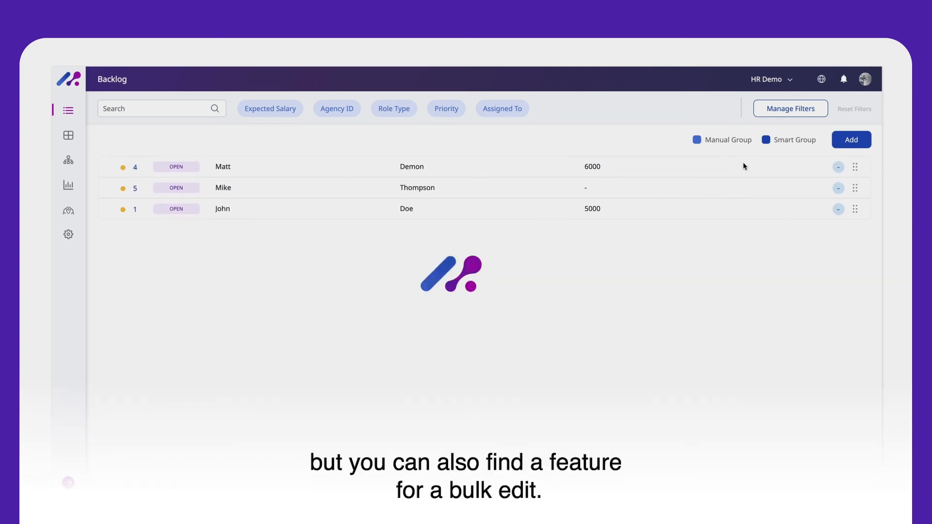
pyautogui.moveTo(733, 171); pyautogui.dragTo(727, 194)
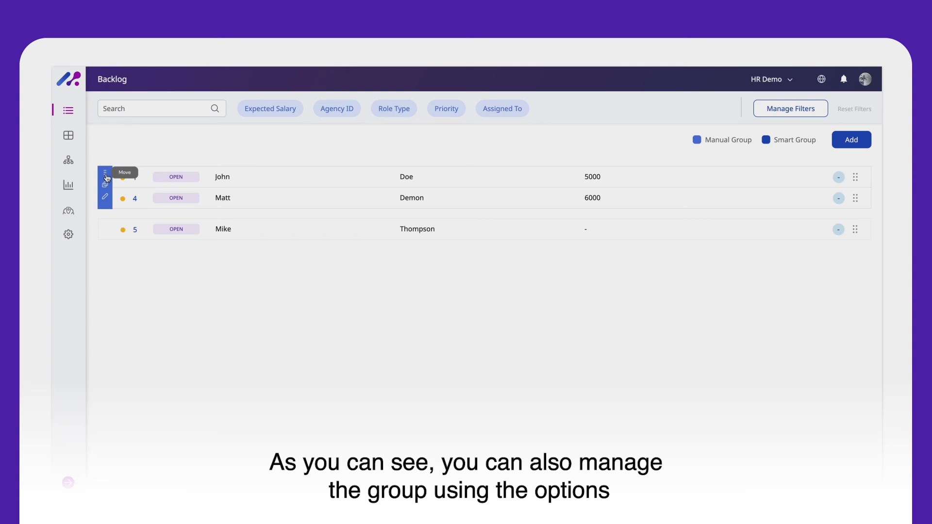
# Try to move the group of activities 1 and 4 below activity 5, and view the group's Bulk Modify form
pyautogui.moveTo(106, 177); pyautogui.dragTo(106, 226)
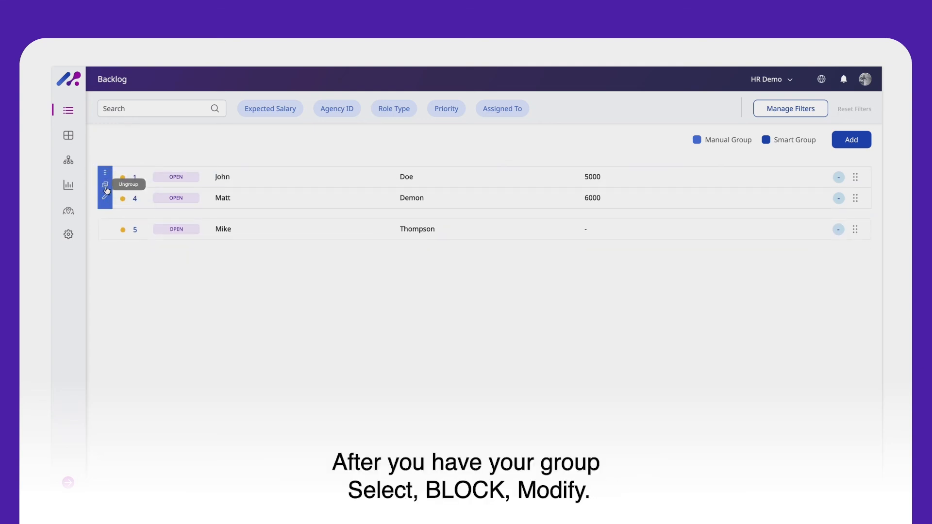
pyautogui.click(107, 199)
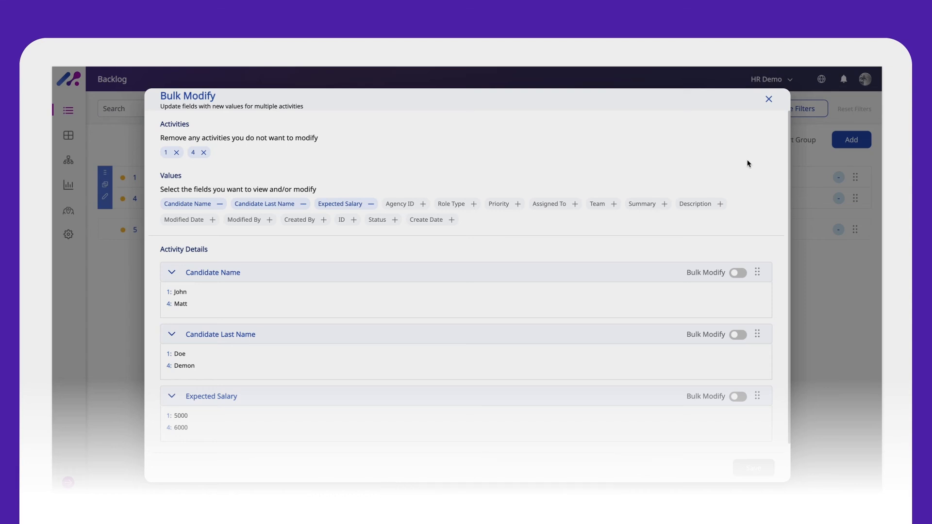
pyautogui.click(769, 99)
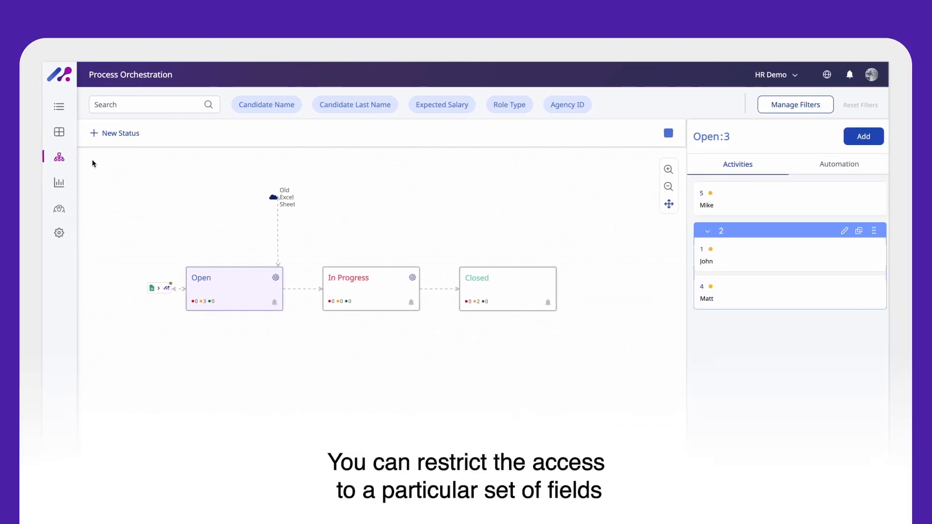
# In Users & Permissions, add a new user's e-mail with the User role and send the invite
pyautogui.click(59, 234)
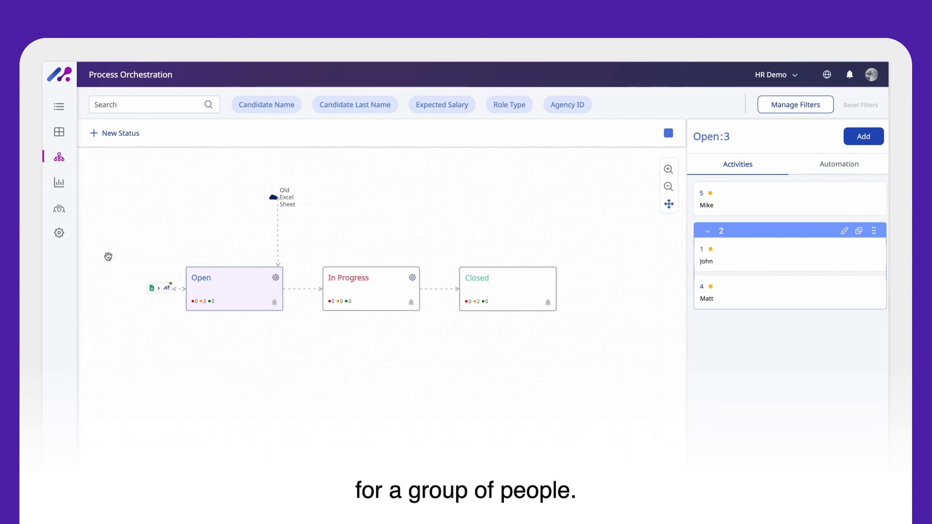
pyautogui.click(107, 256)
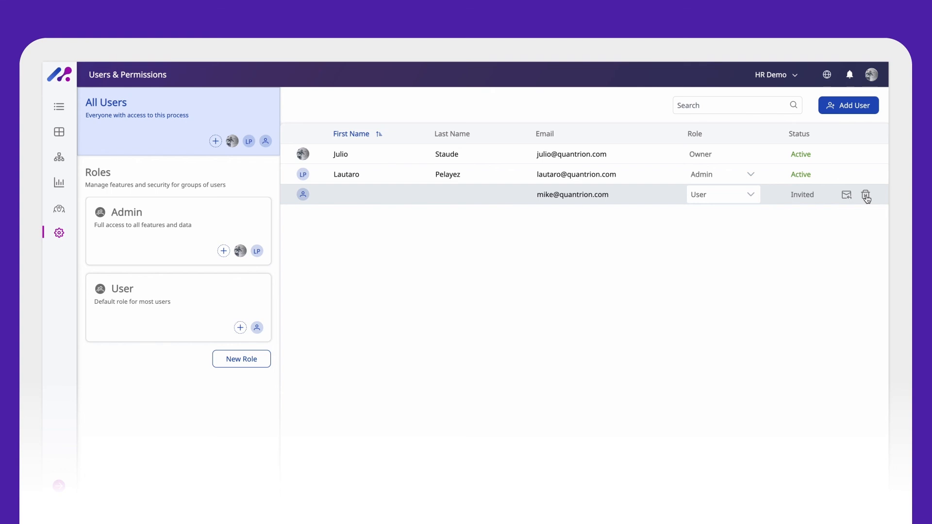
pyautogui.click(846, 114)
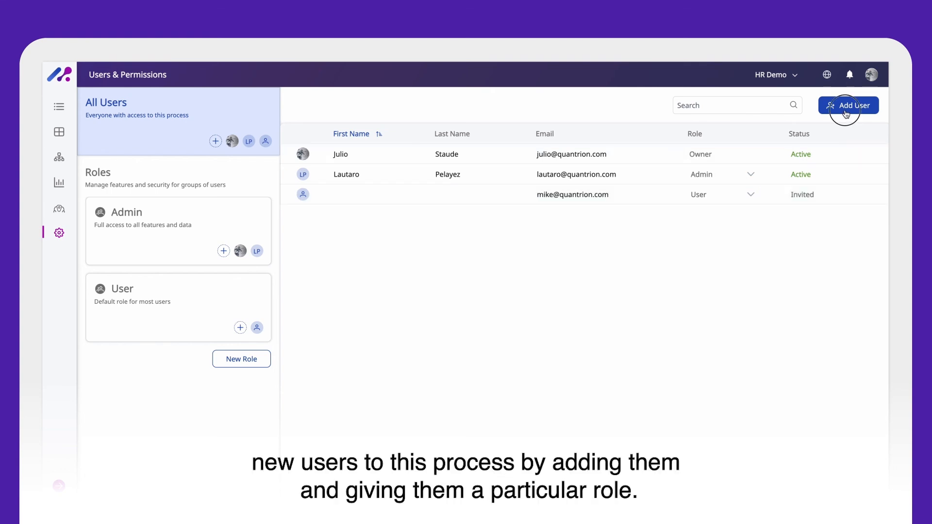
pyautogui.click(384, 212)
pyautogui.write('user@co')
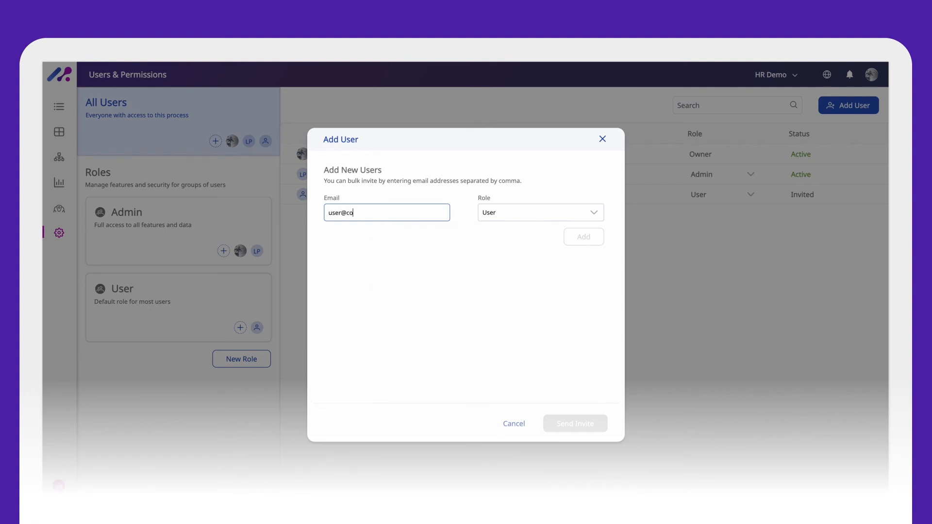
pyautogui.write('mpany.com')
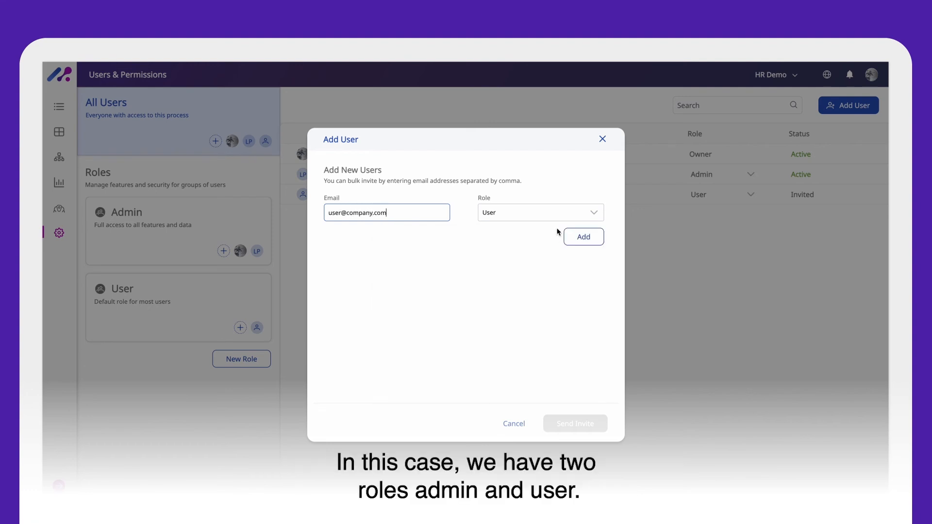
pyautogui.click(594, 214)
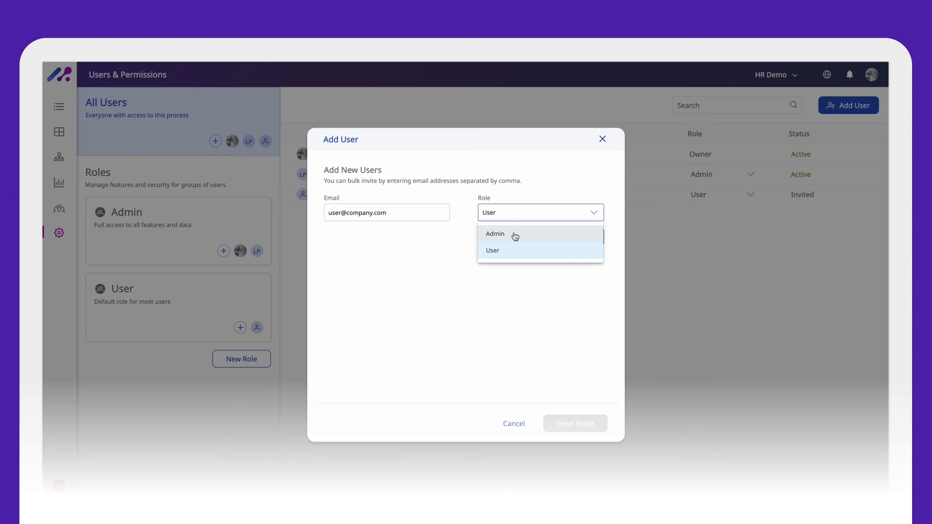
pyautogui.click(509, 252)
pyautogui.click(590, 239)
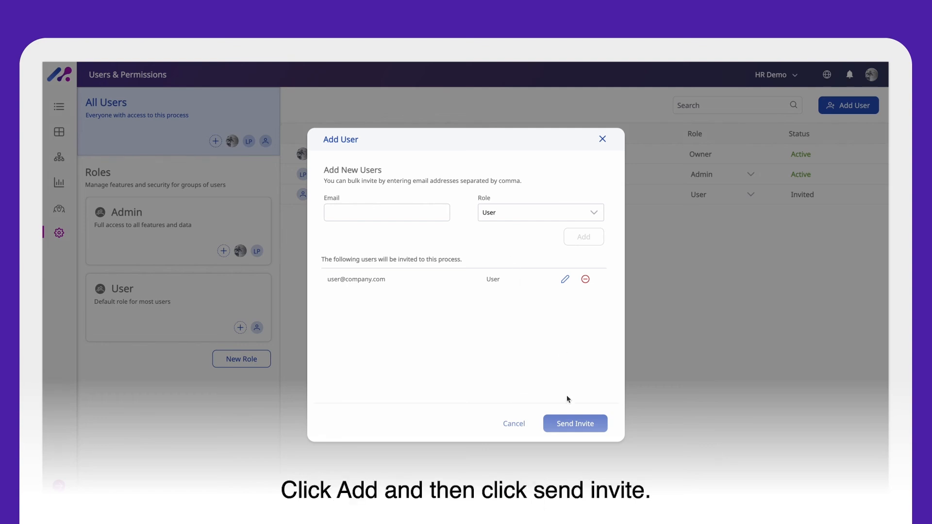
pyautogui.click(570, 427)
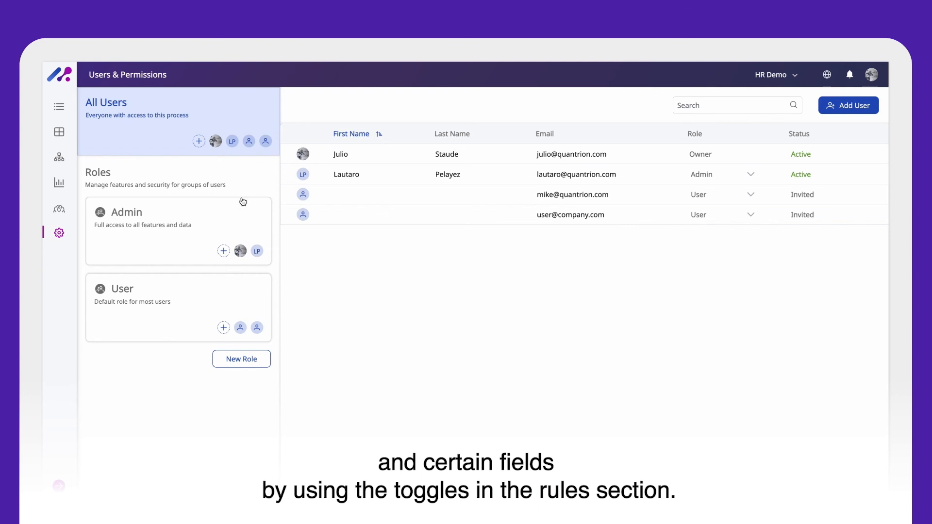
# Examine the Admin role's feature access and its visible, editable and required field settings
pyautogui.click(208, 221)
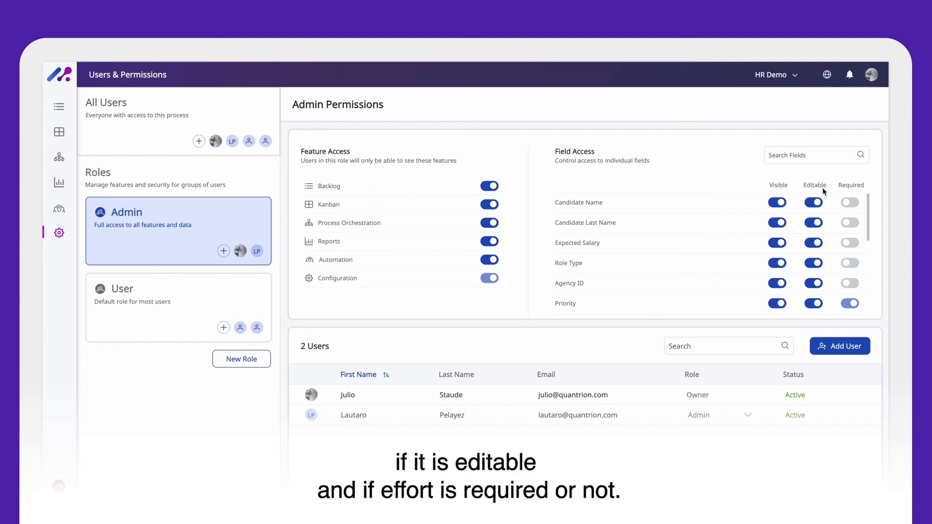
pyautogui.scroll(-3, 849, 246)
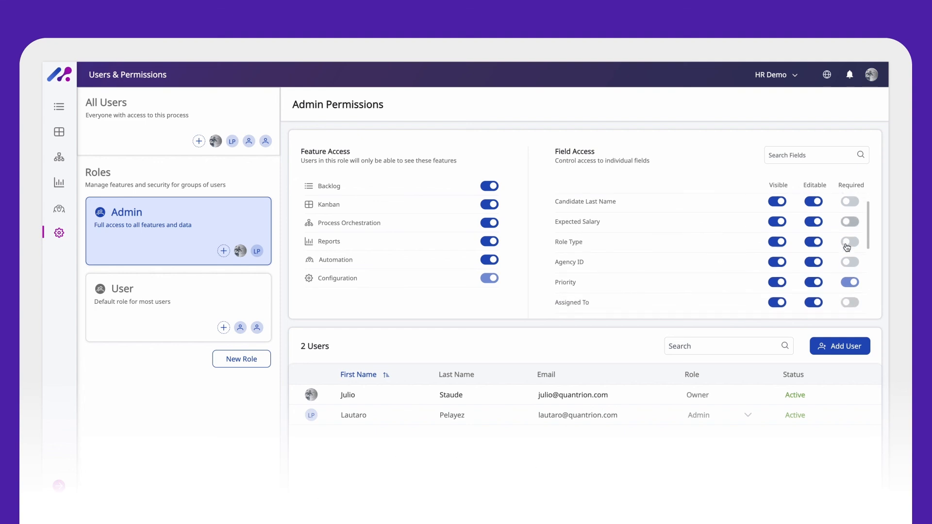
pyautogui.scroll(-3, 847, 248)
pyautogui.scroll(5, 847, 247)
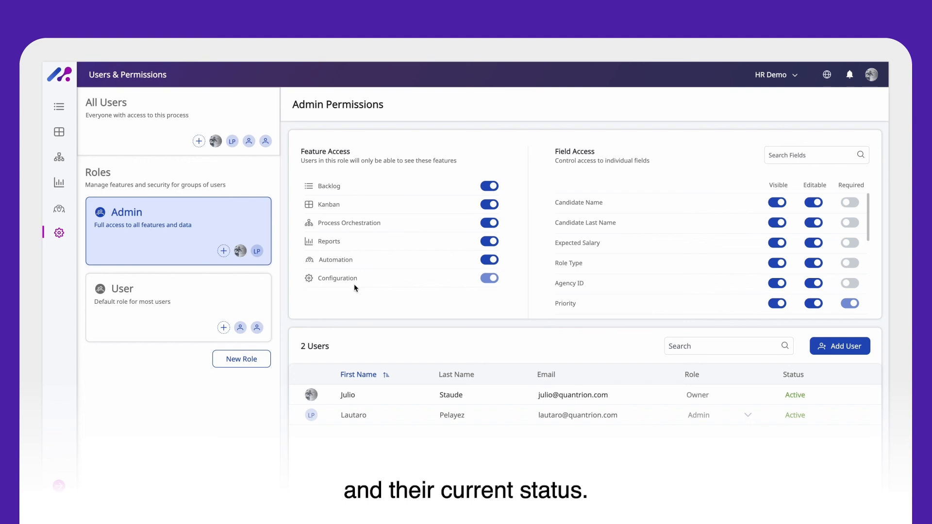
# Turn off the Admin role's access to Reports, check the navigation, and restore the access
pyautogui.click(491, 241)
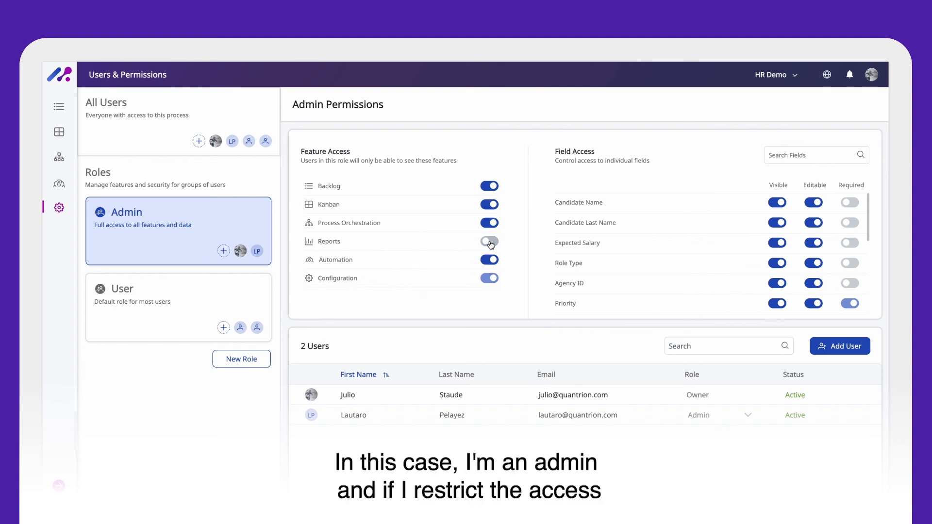
pyautogui.moveTo(47, 181)
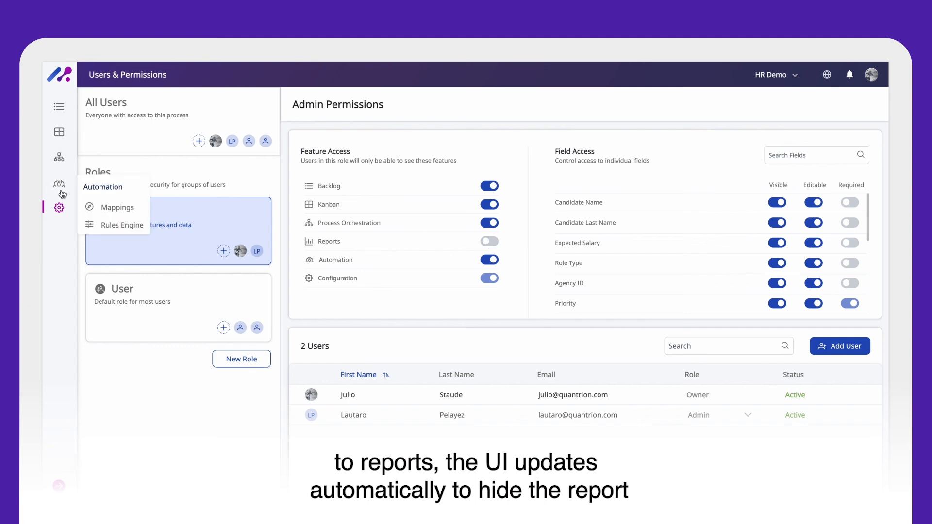
pyautogui.moveTo(62, 212)
pyautogui.click(492, 242)
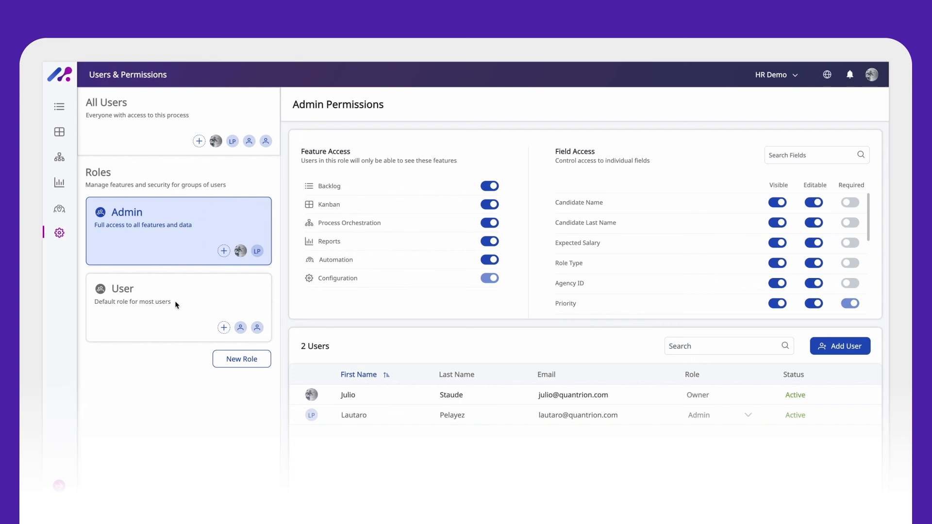
# For the User role, hide the Expected Salary field and make Candidate Last Name and Candidate Name non-editable
pyautogui.click(183, 311)
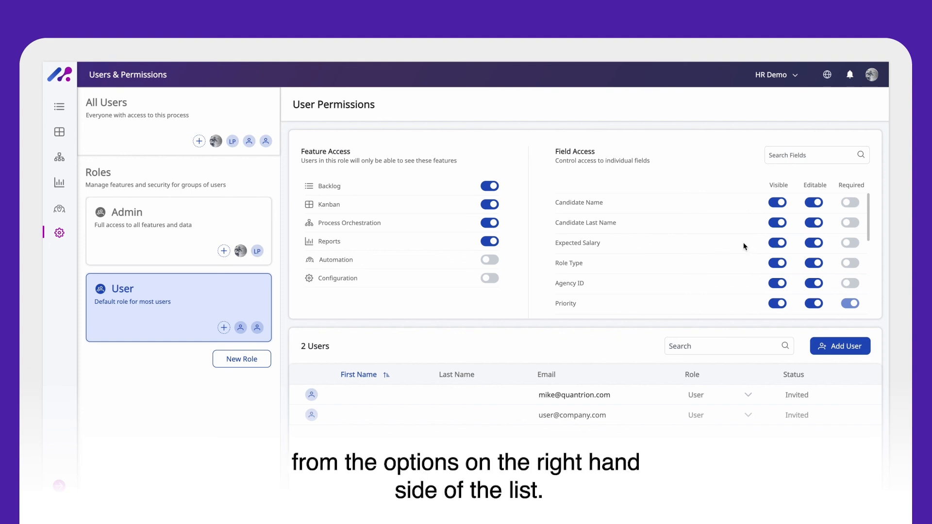
pyautogui.click(779, 243)
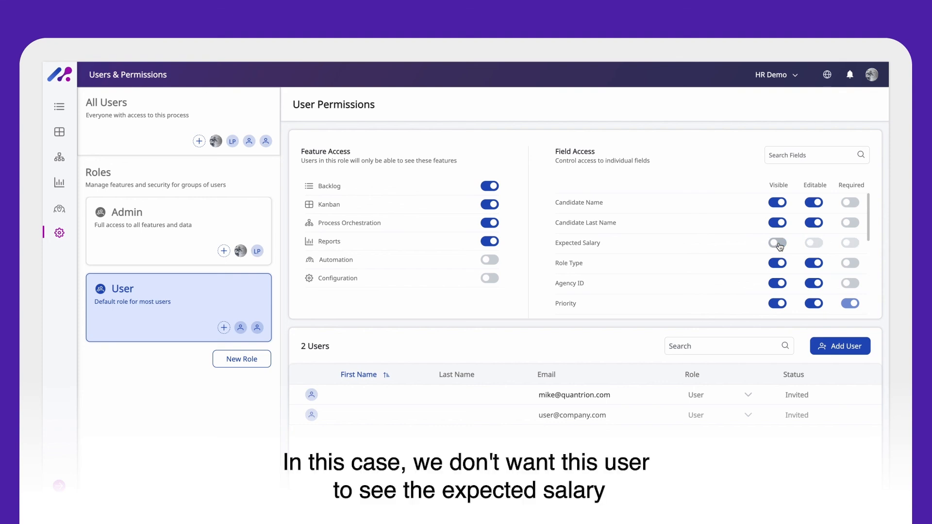
pyautogui.click(812, 226)
pyautogui.click(814, 206)
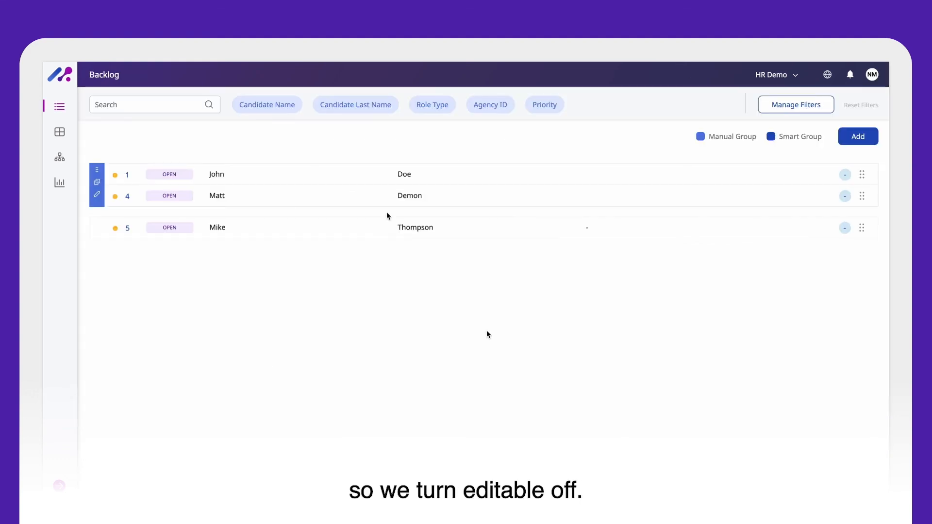
# As a restricted user, view the details of activity 1 from the Backlog and close them
pyautogui.click(216, 179)
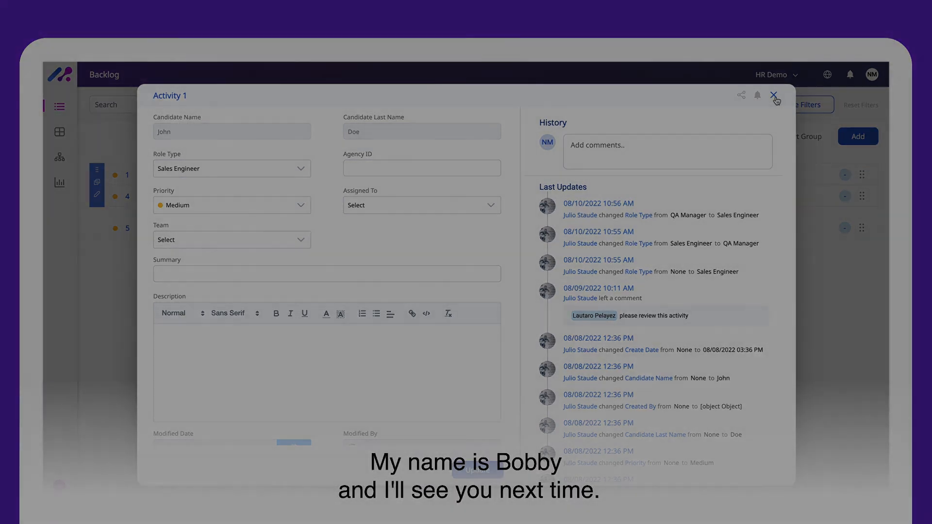
pyautogui.click(774, 95)
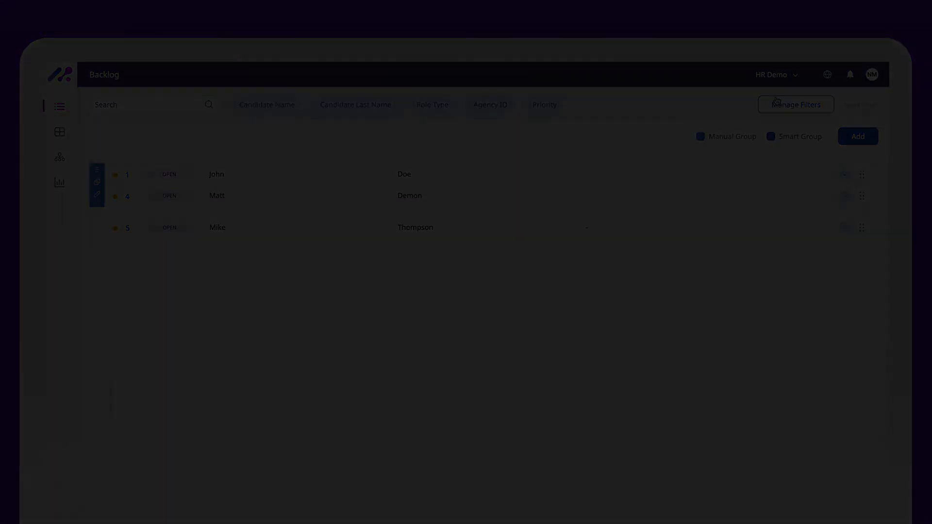